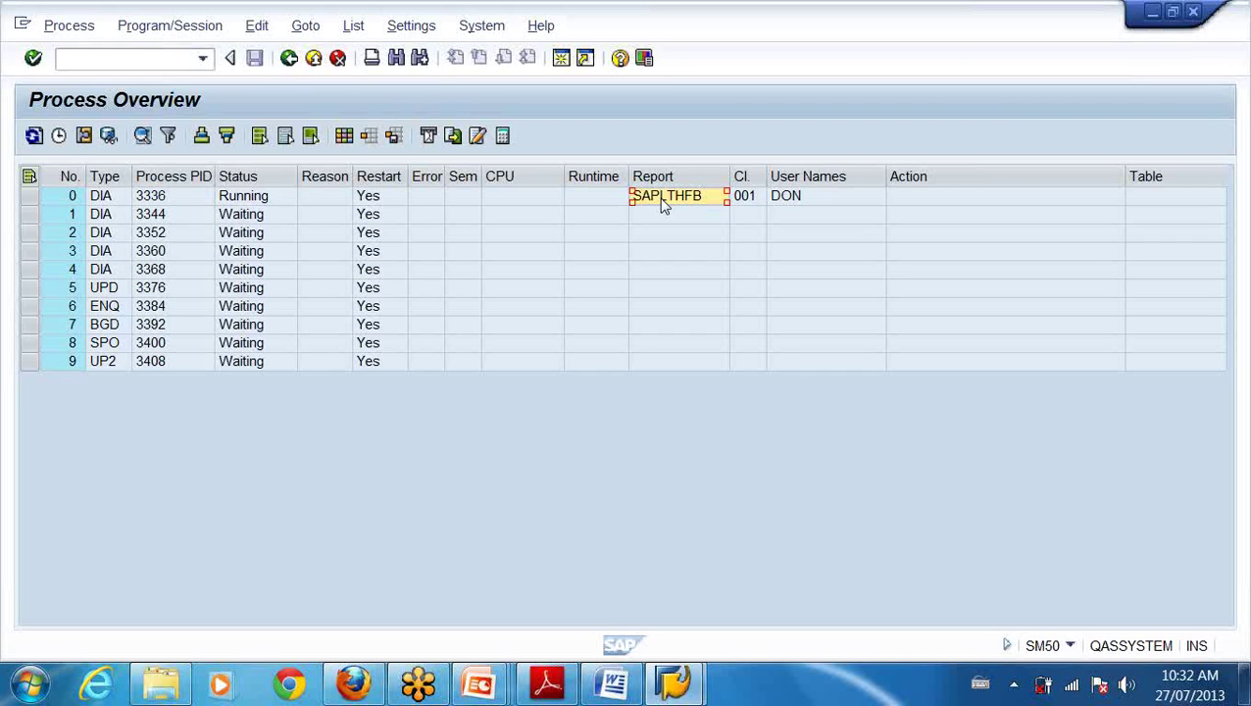
Return from the process overview to the SAP Easy Access menu and enable the display of technical names
click(289, 59)
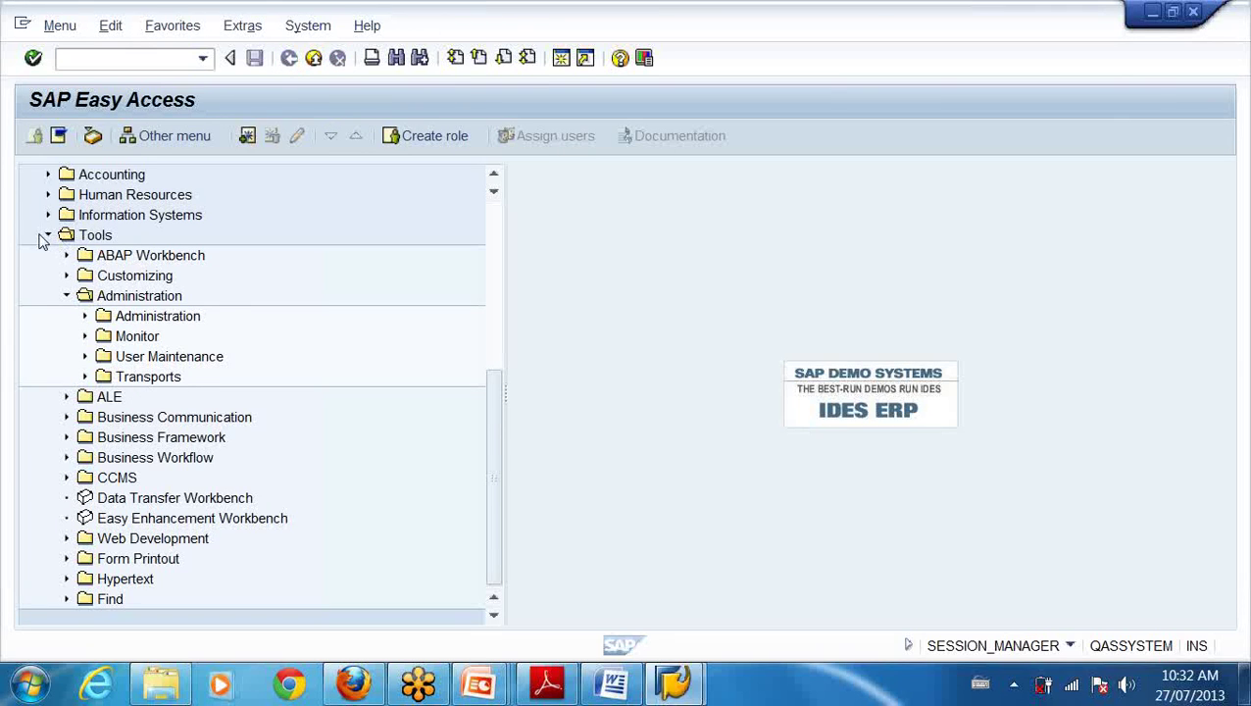
click(46, 237)
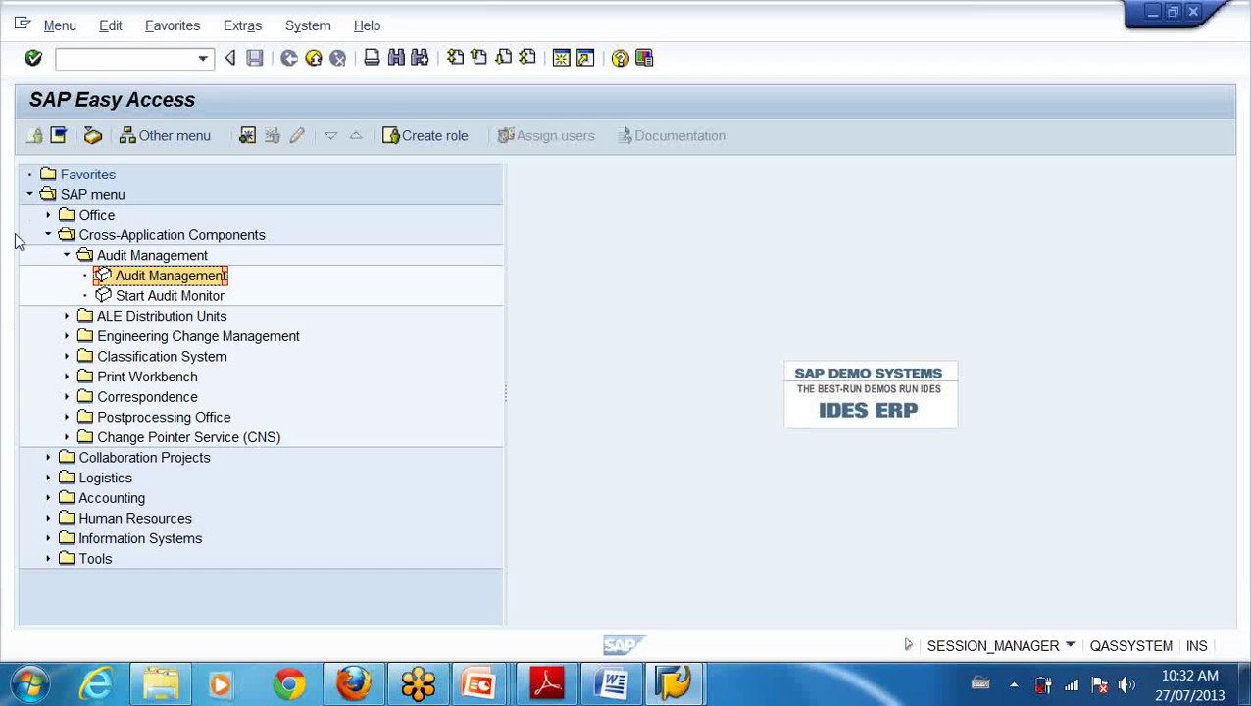
click(236, 29)
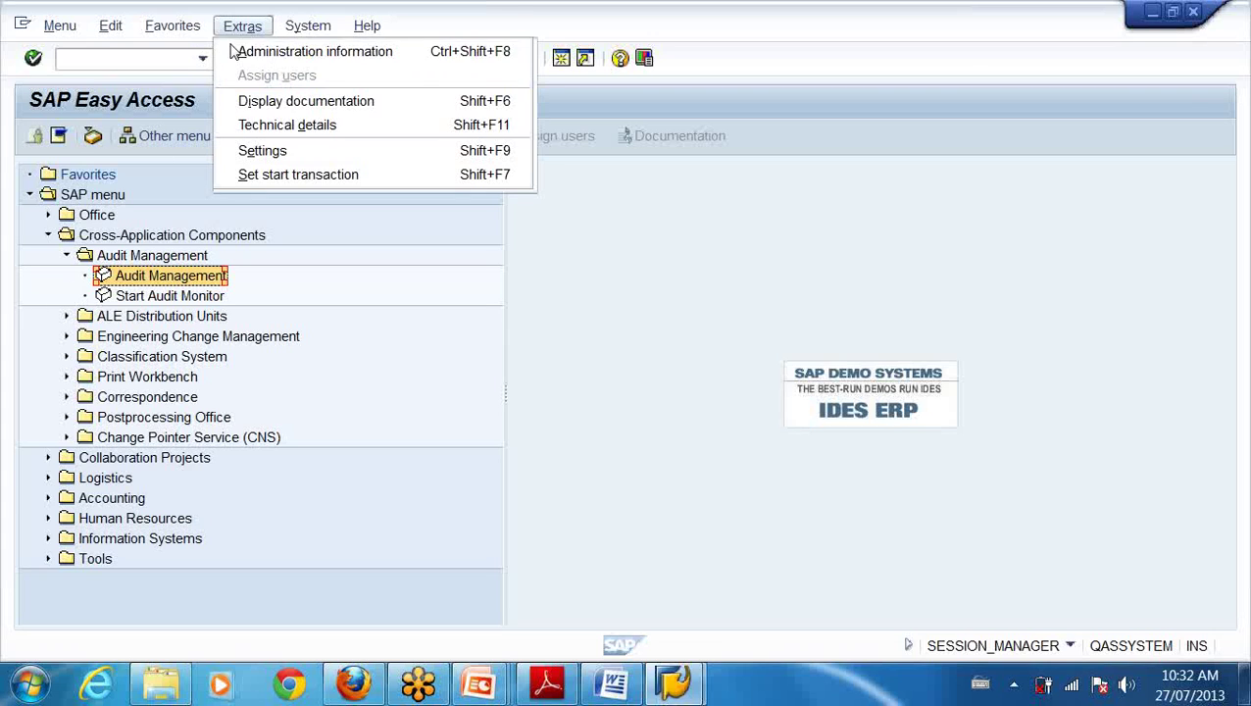
click(263, 150)
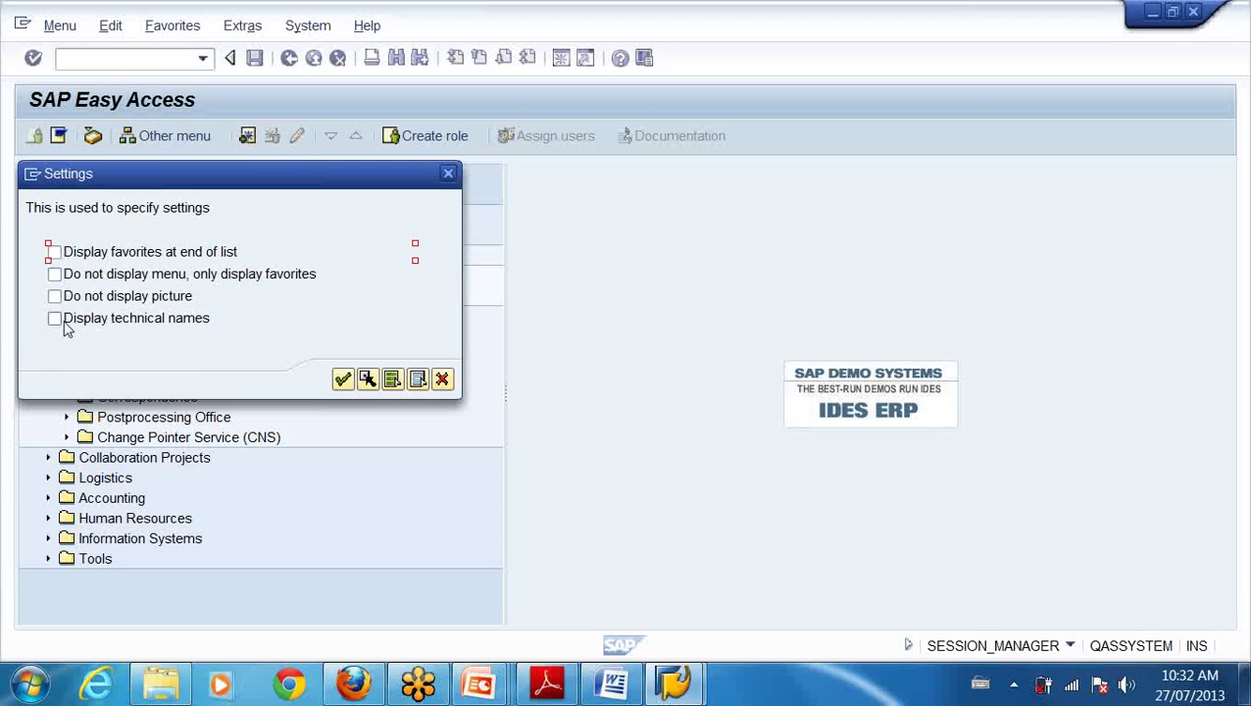
click(54, 318)
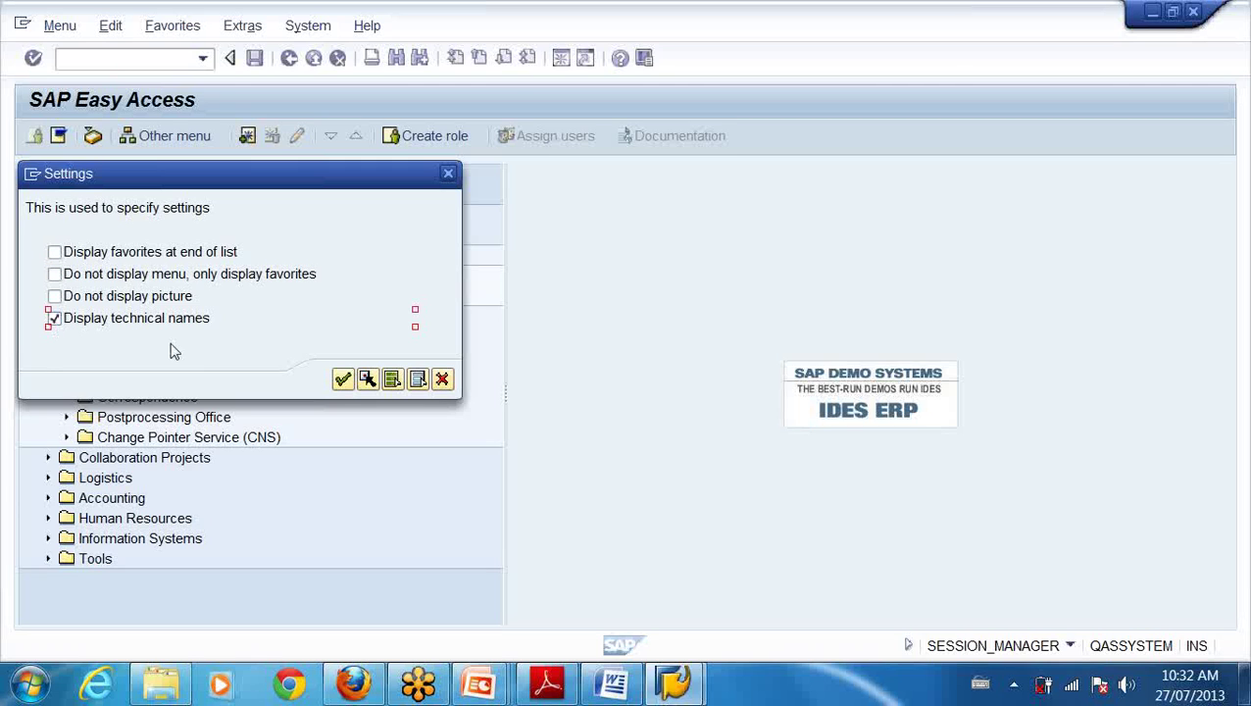
click(343, 381)
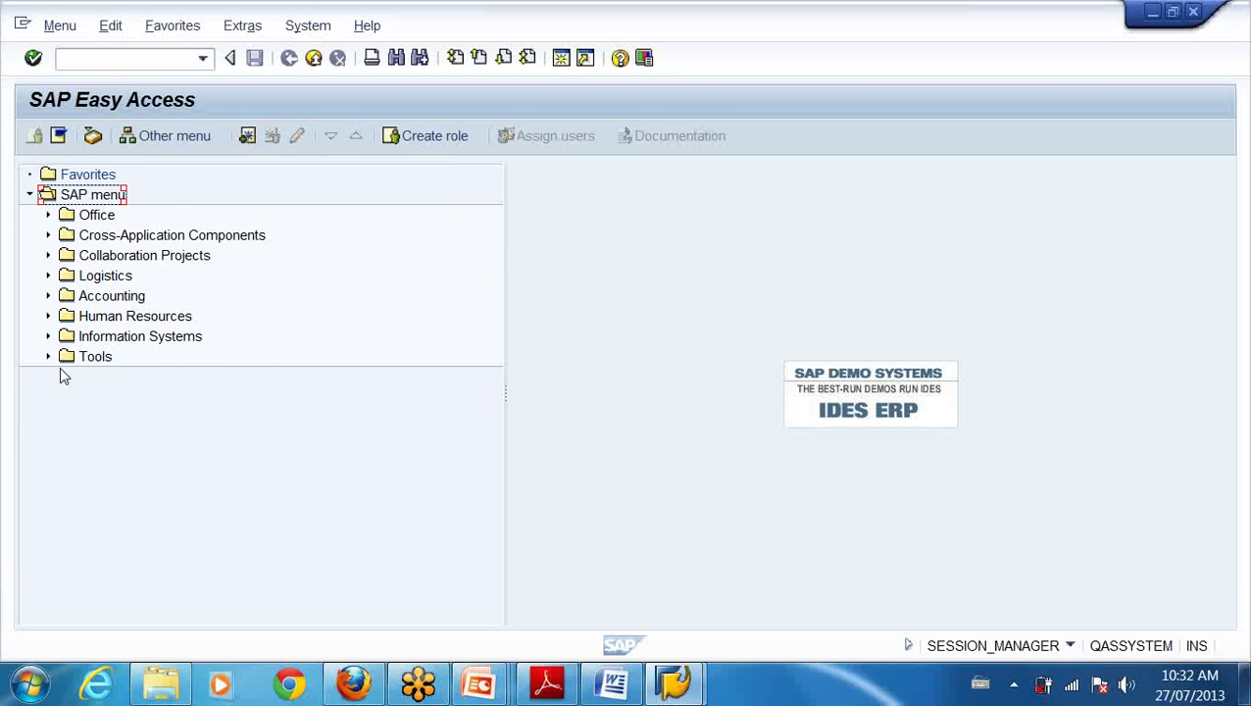
Expand the Tools folder down through Administration to its inner Administration folder, and open the Network subfolder
click(48, 356)
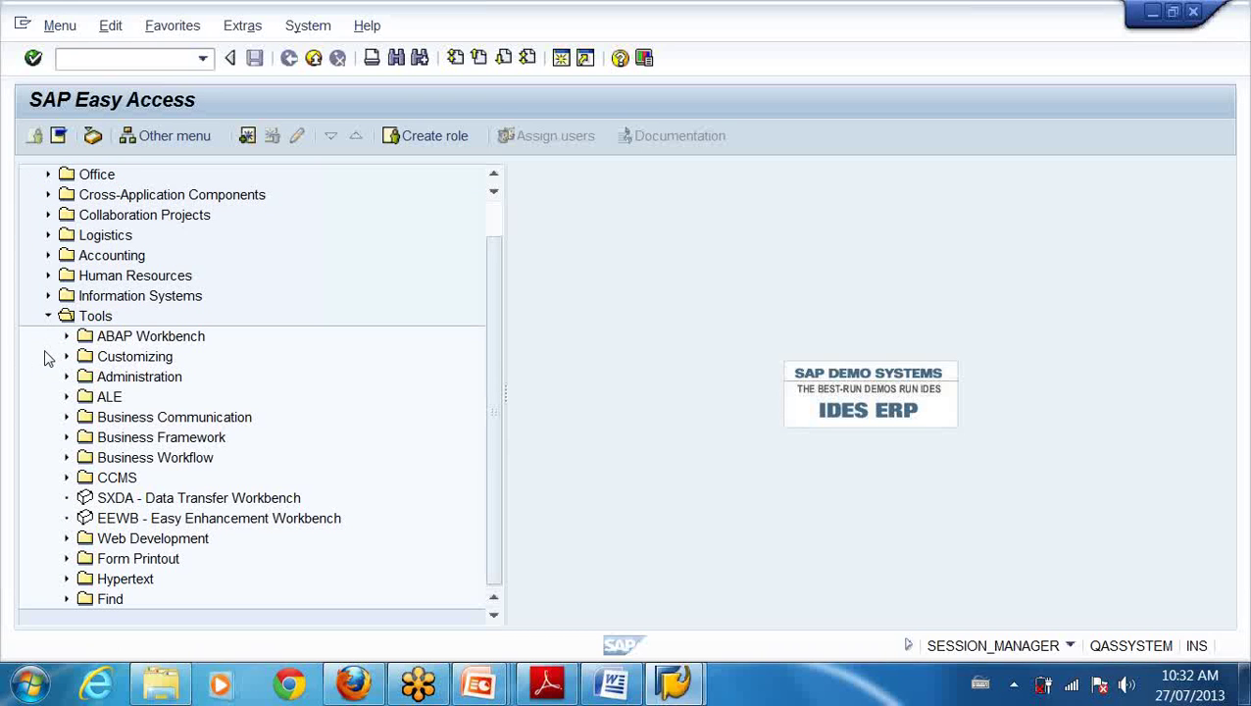
click(67, 376)
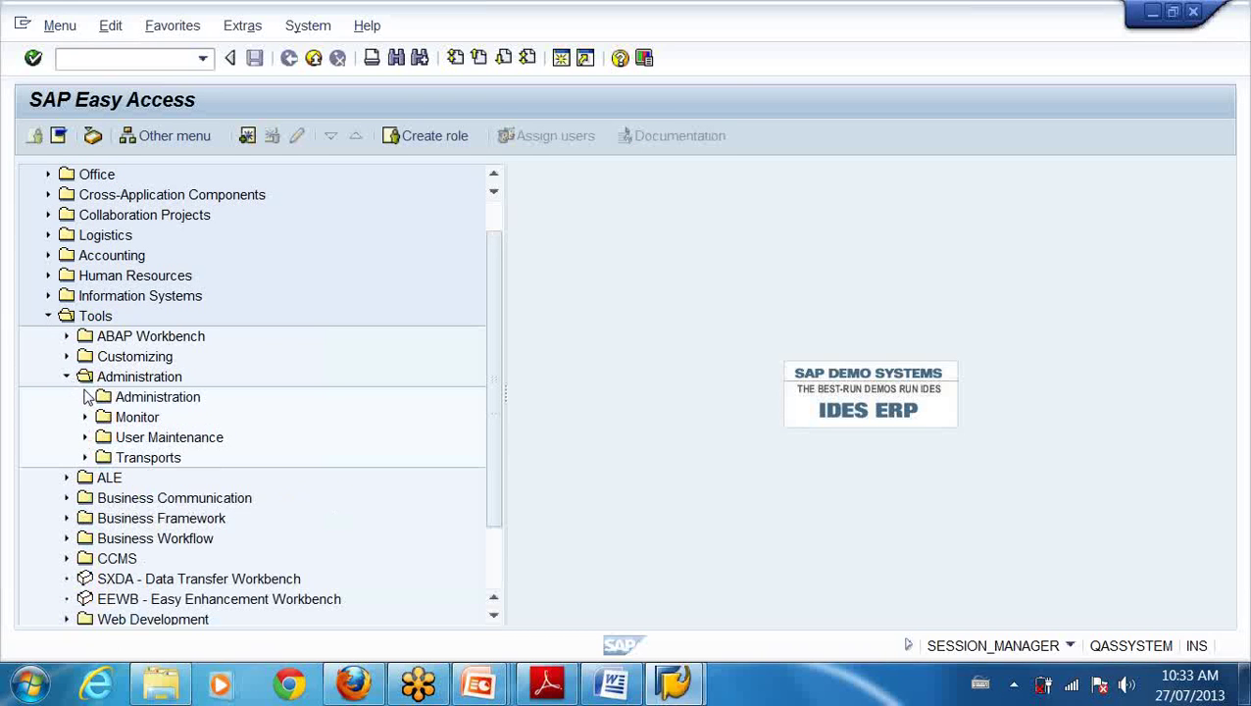
click(85, 397)
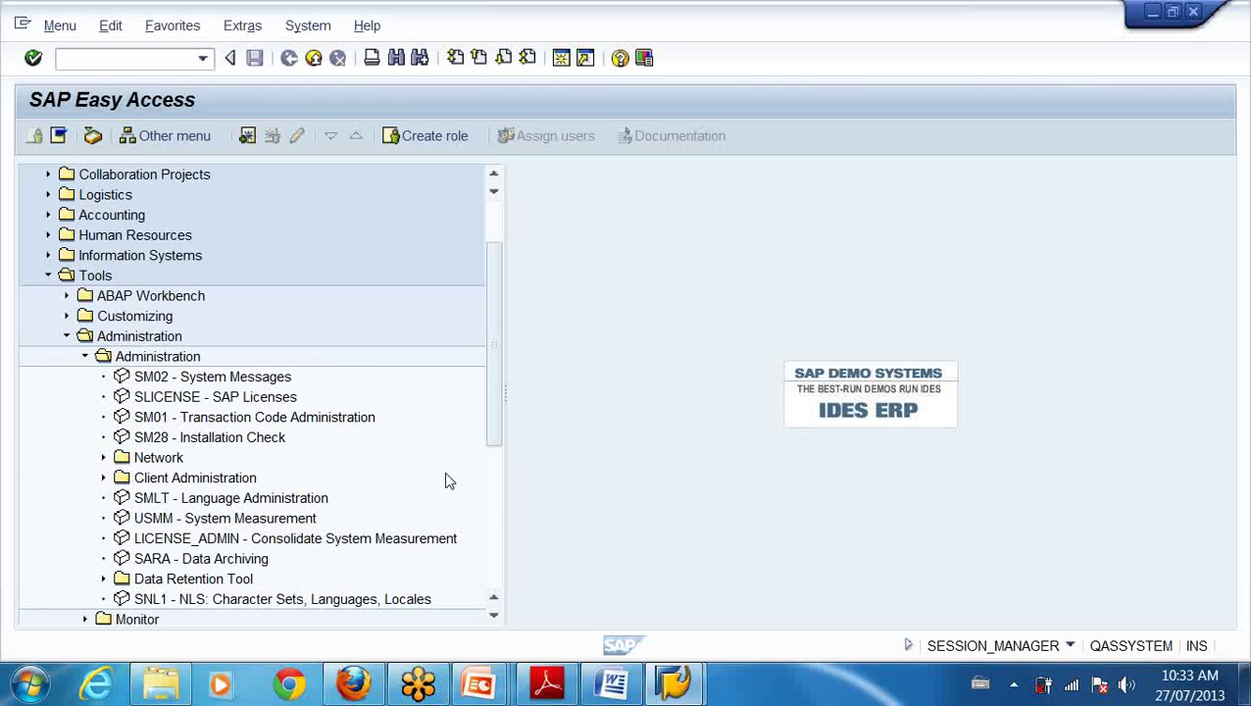
drag(495, 403, 495, 444)
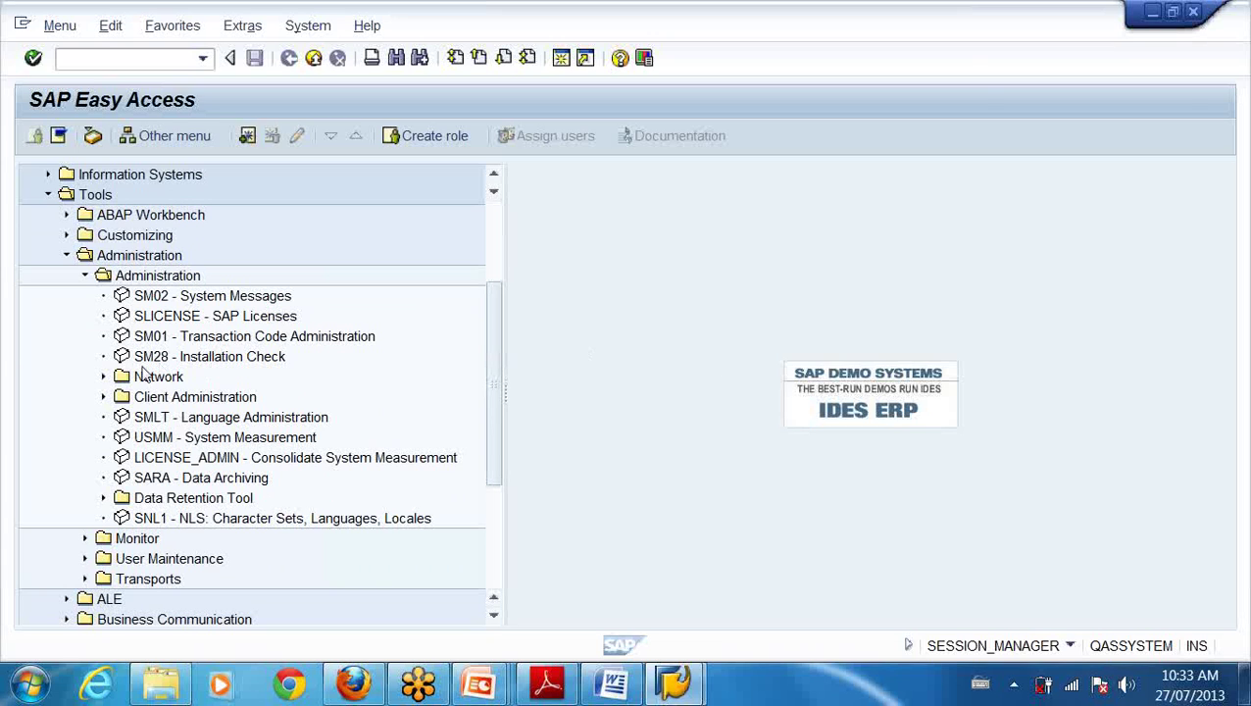
click(103, 379)
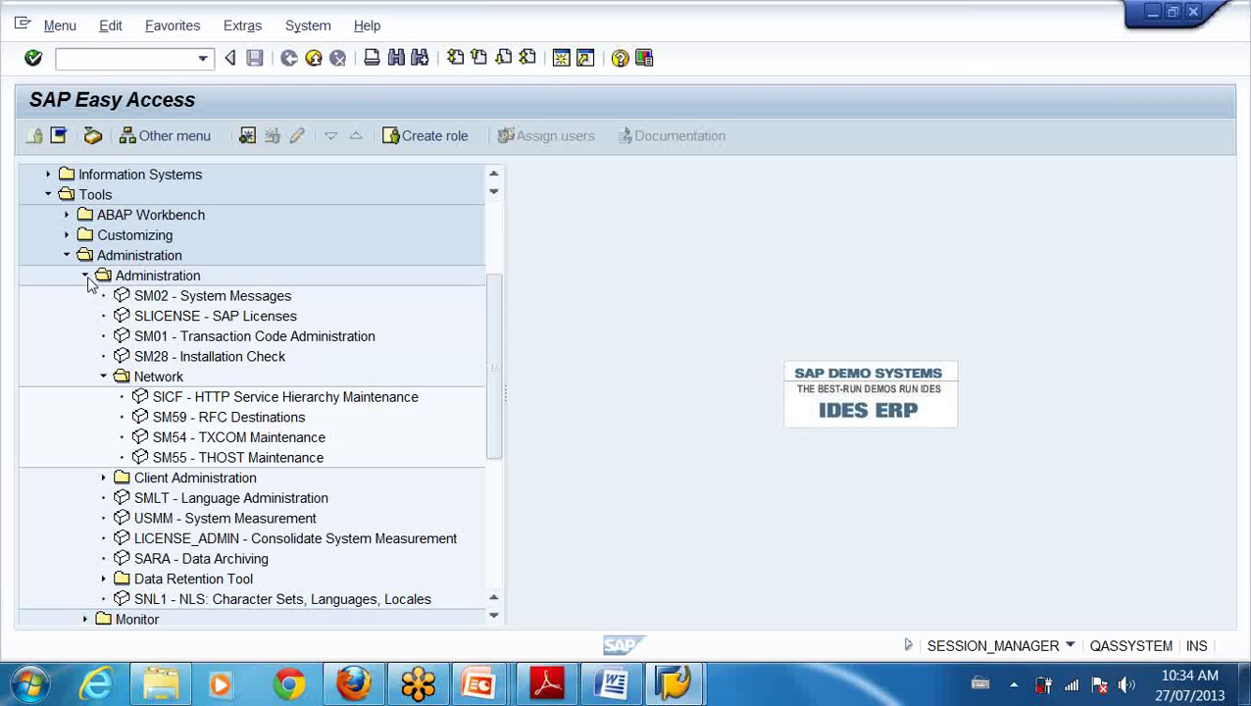
Collapse the inner Administration folder and expand Monitor down to Performance with its Workload and Setup/Buffers subfolders
click(86, 276)
click(84, 335)
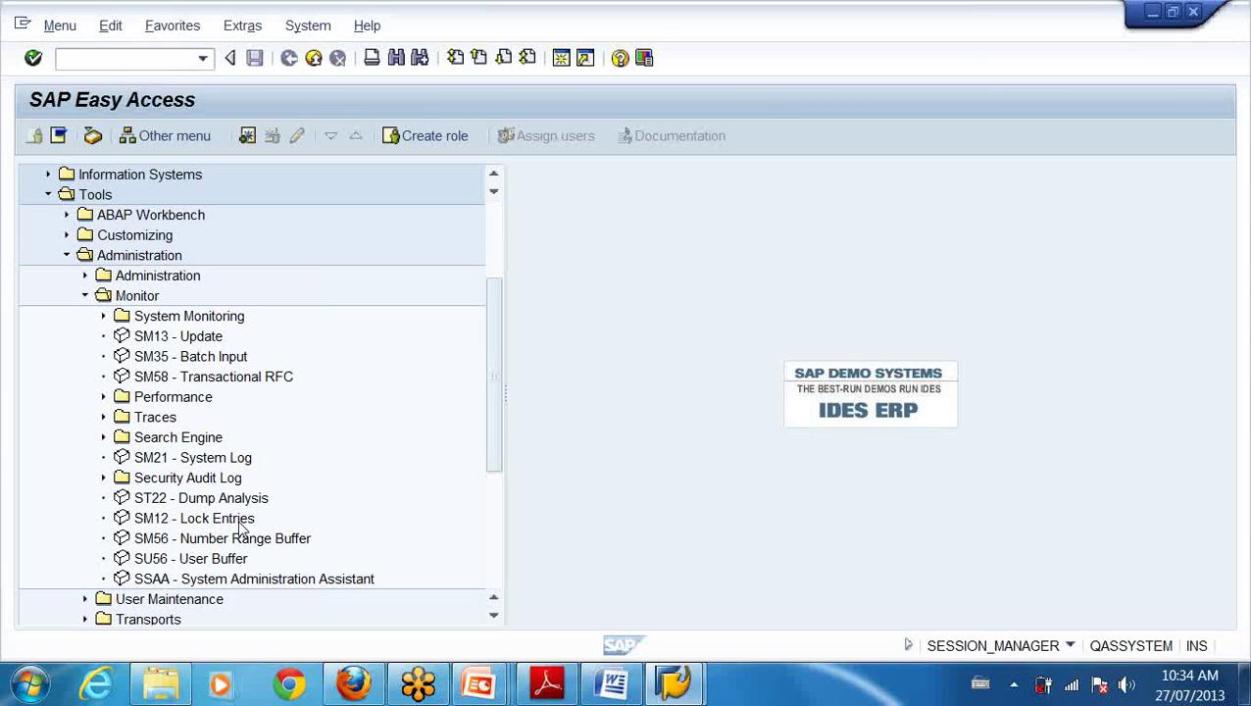
click(103, 398)
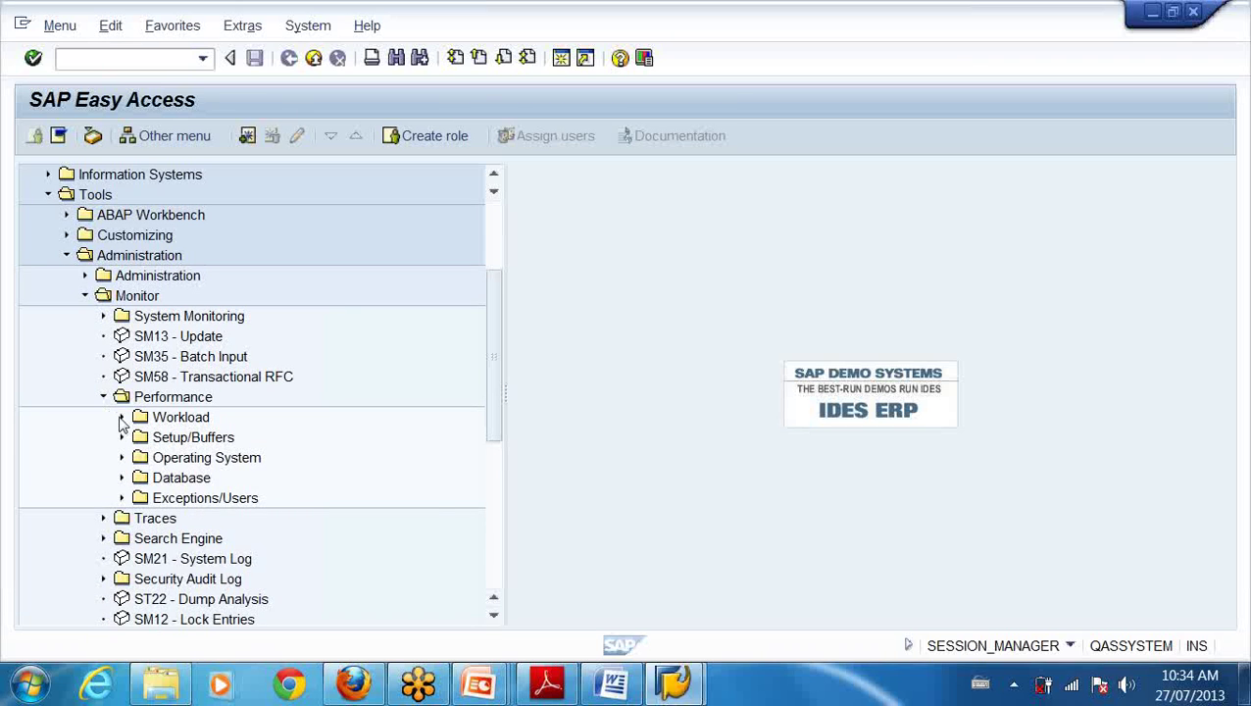
click(122, 417)
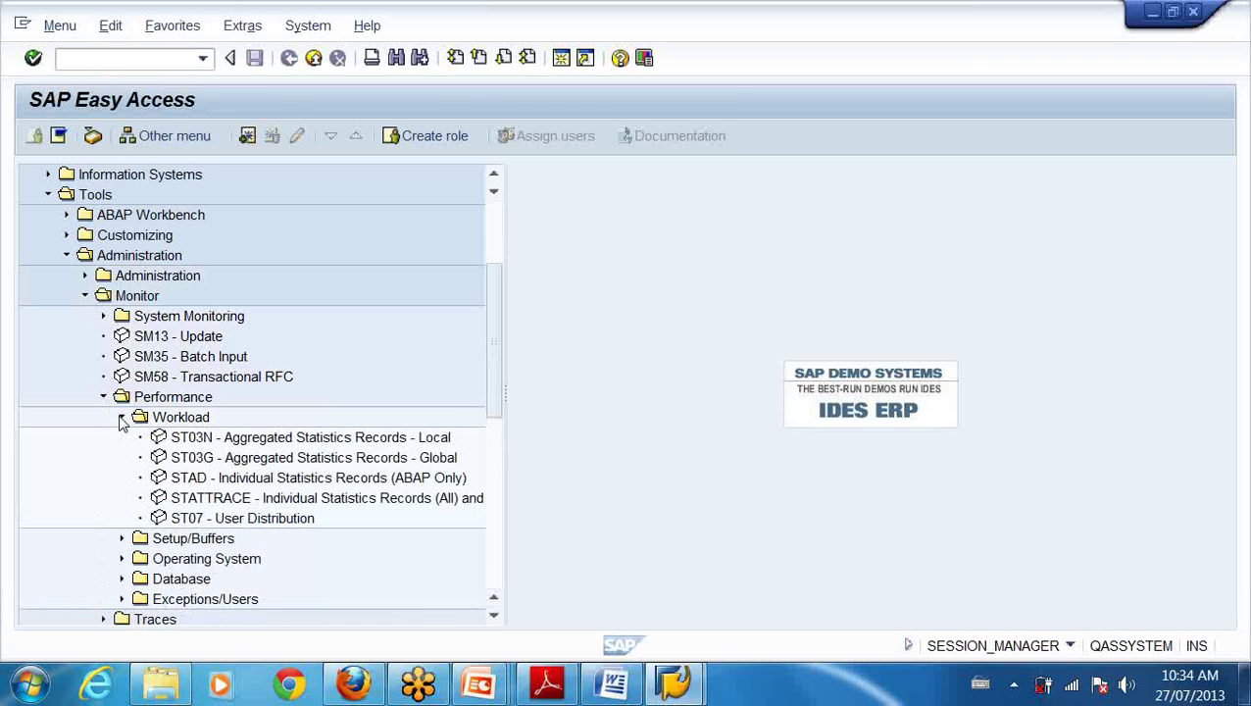
click(121, 538)
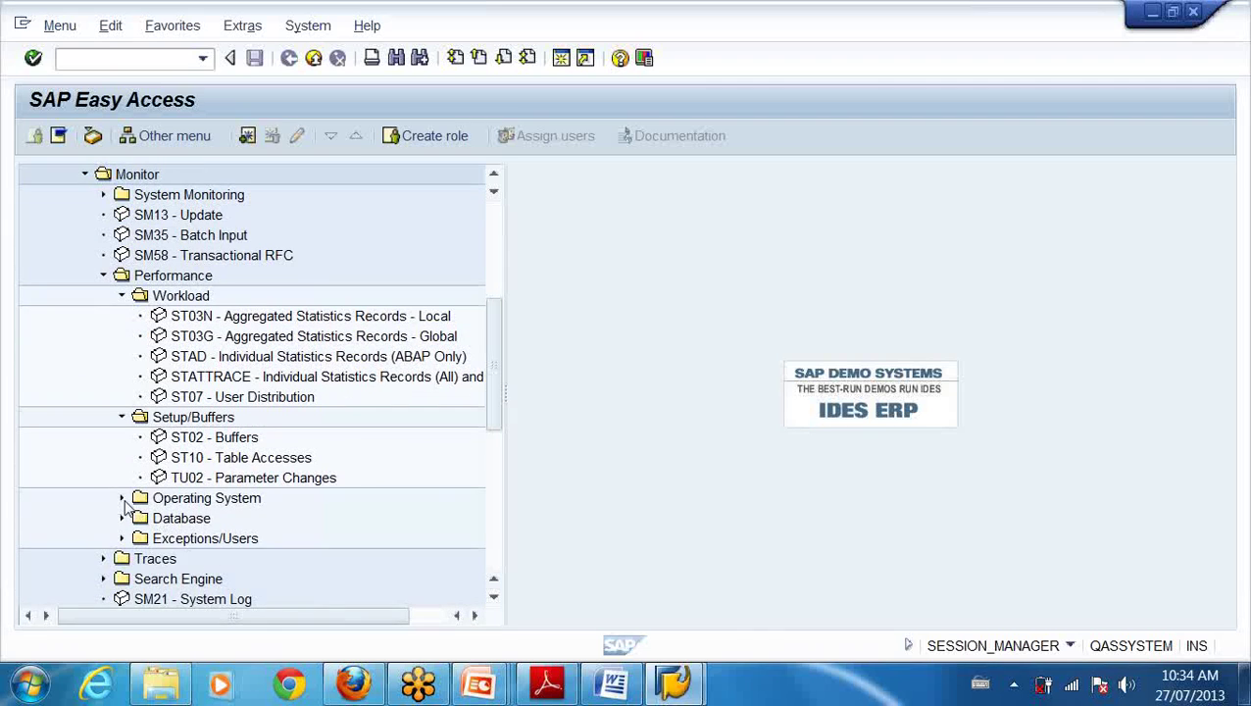
Expand the Operating System folder under Performance together with its Local and Remote subfolders
click(122, 498)
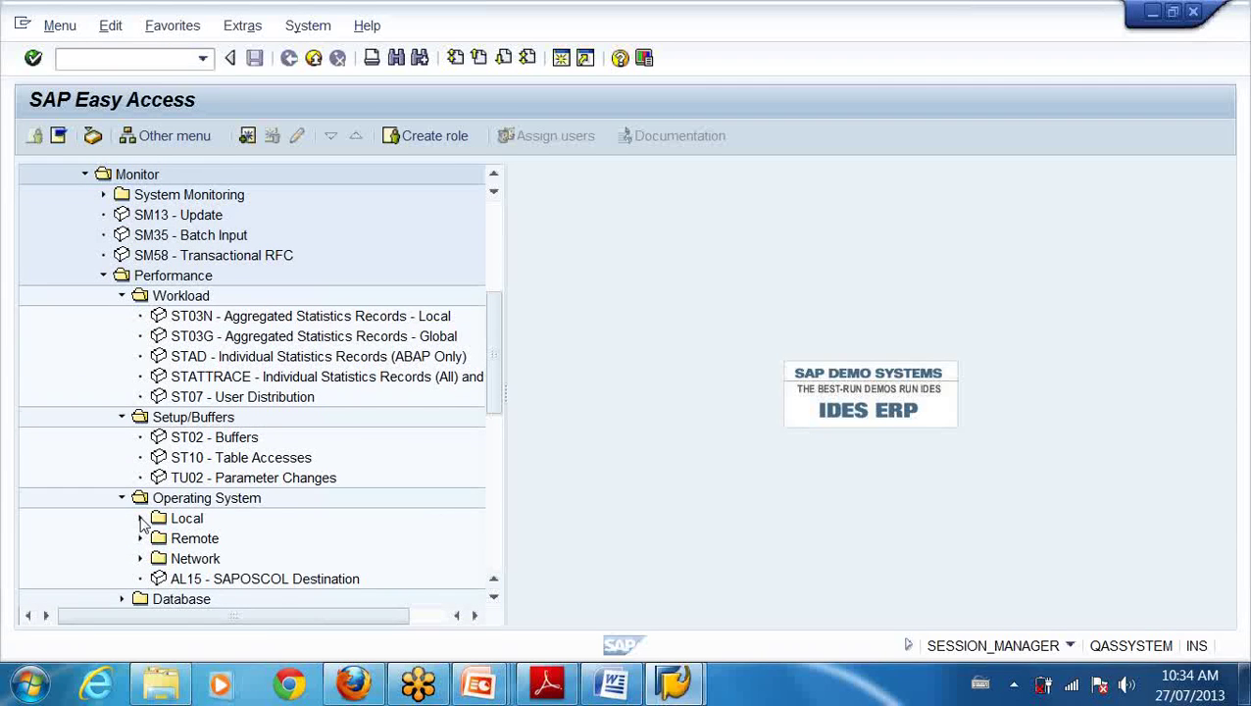
click(139, 518)
scroll(278, 573, down, 3)
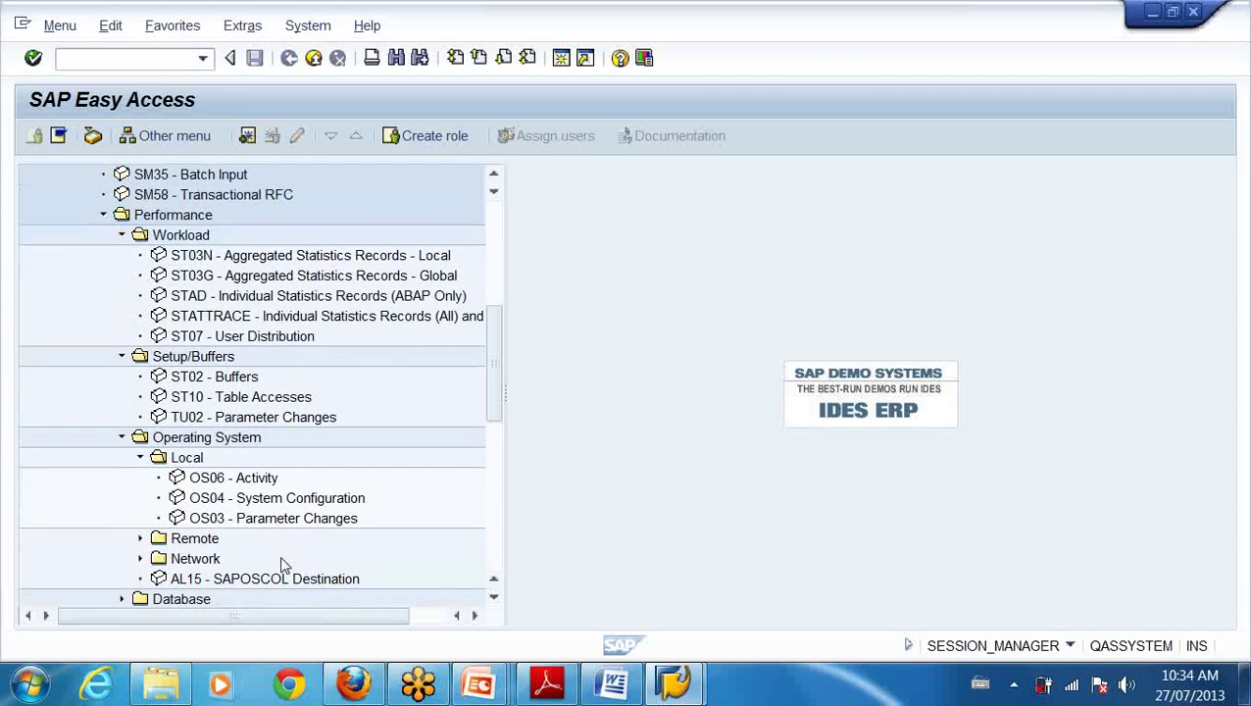
click(140, 499)
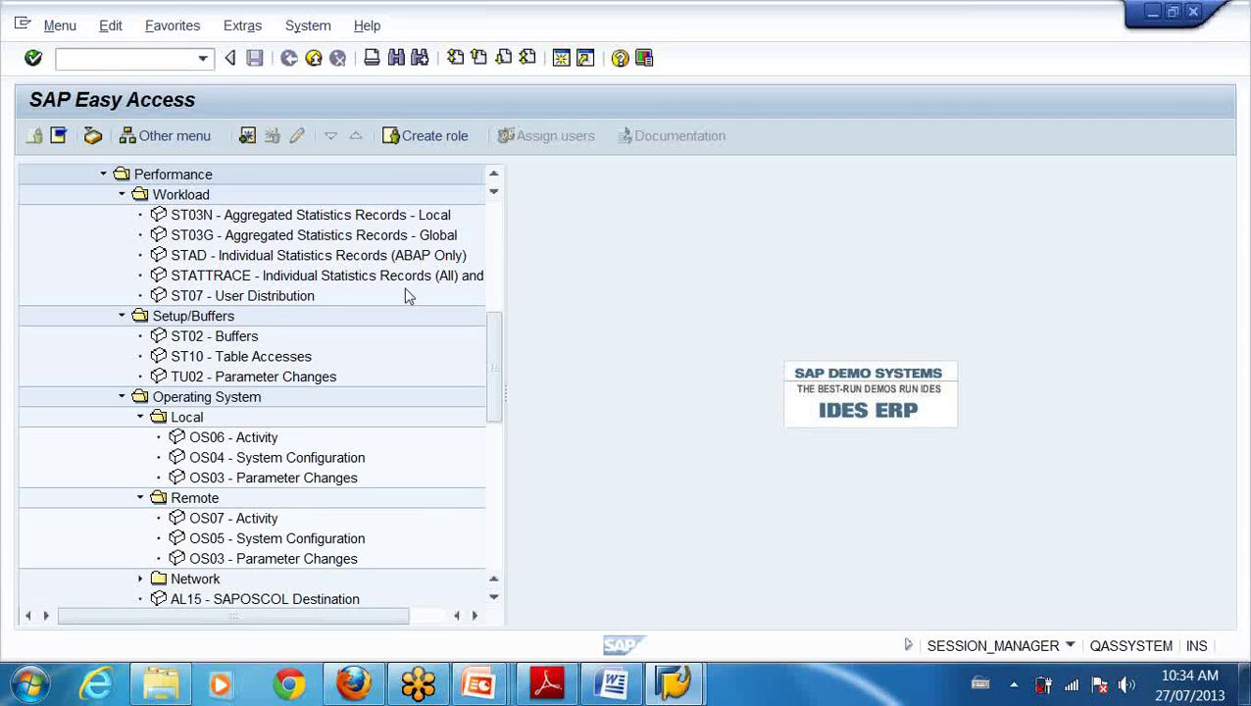
Expand the System Monitoring folder under Monitor and review its transactions
drag(495, 368, 500, 297)
click(103, 255)
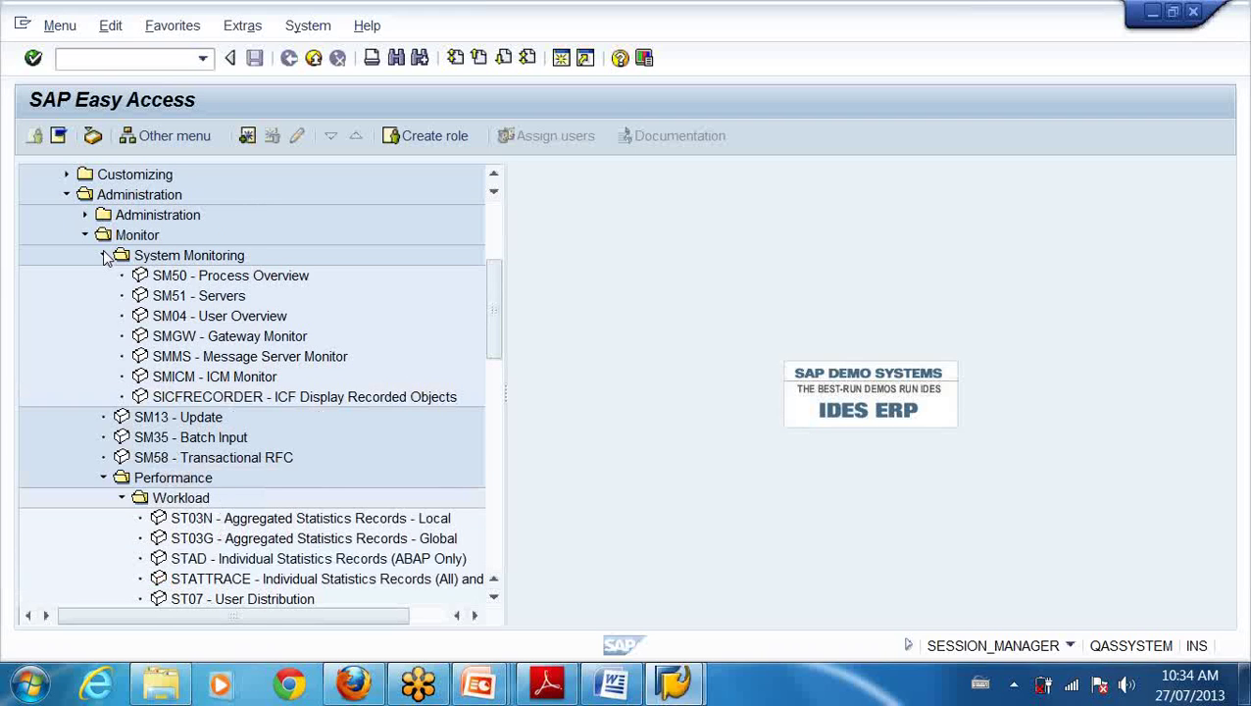
scroll(313, 481, down, 3)
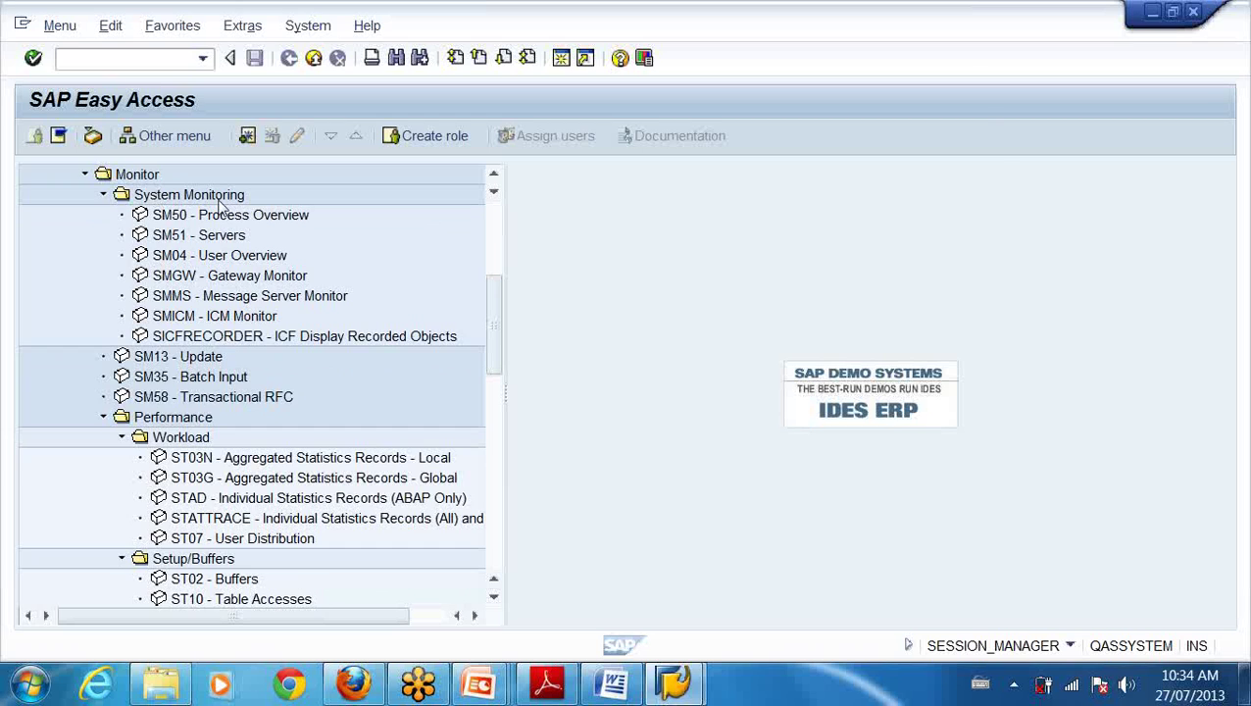
Reopen the inner Administration folder and expand Client Administration with its Client Copy subfolder
scroll(93, 253, up, 5)
click(85, 255)
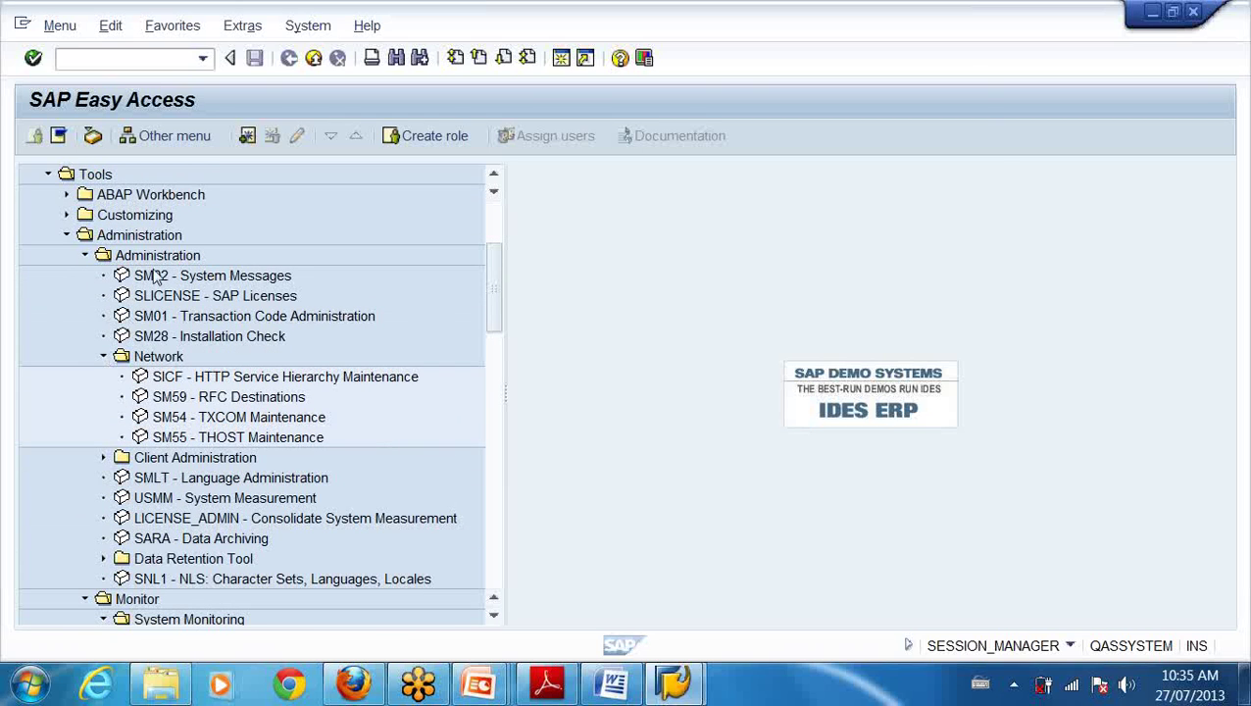
scroll(201, 410, down, 1)
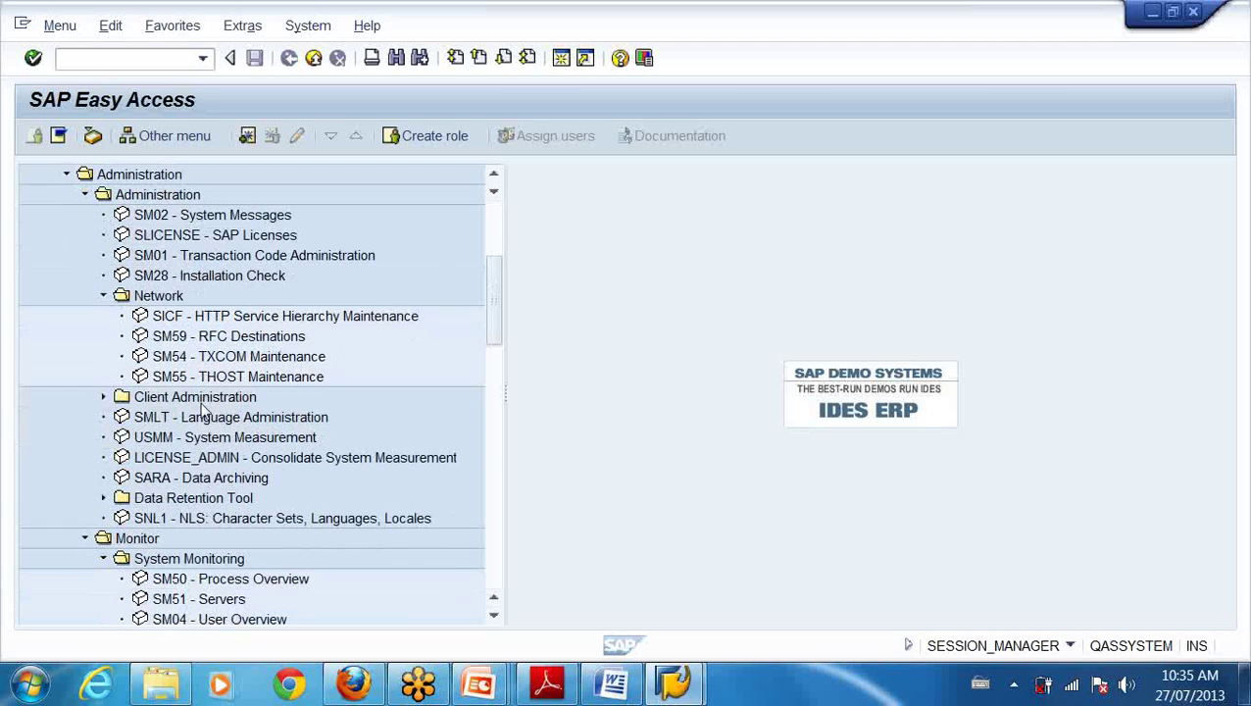
click(104, 397)
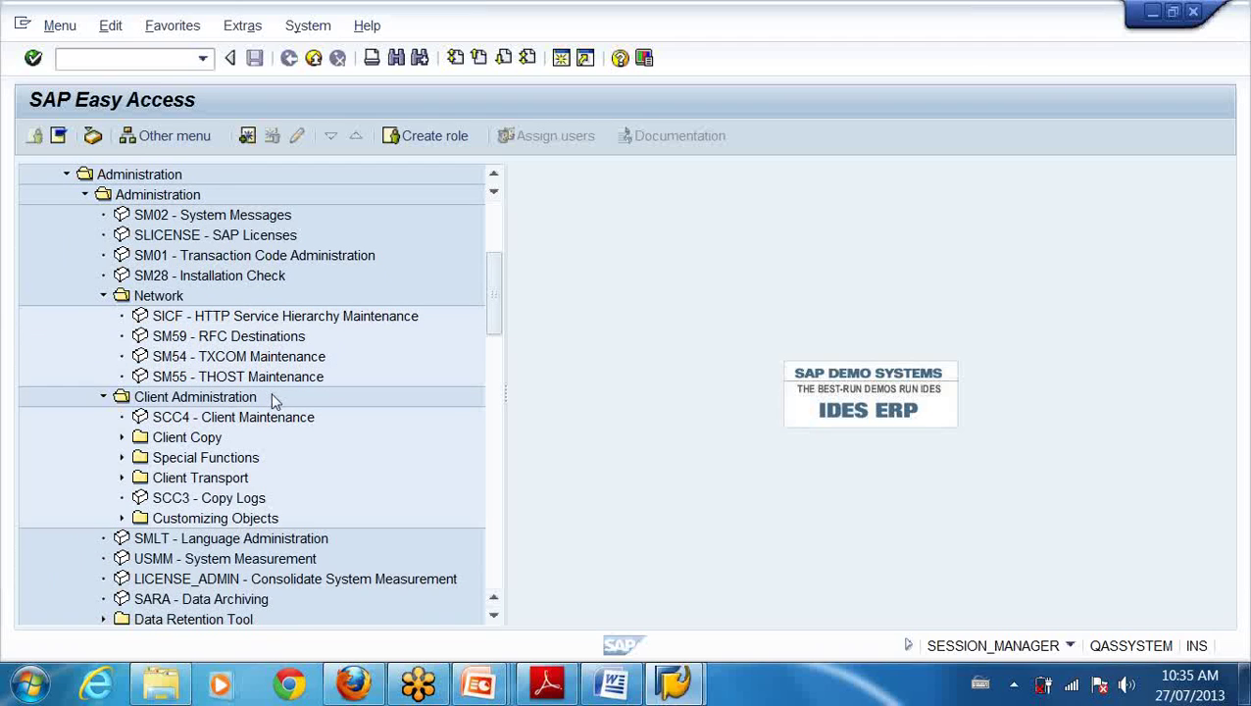
click(121, 437)
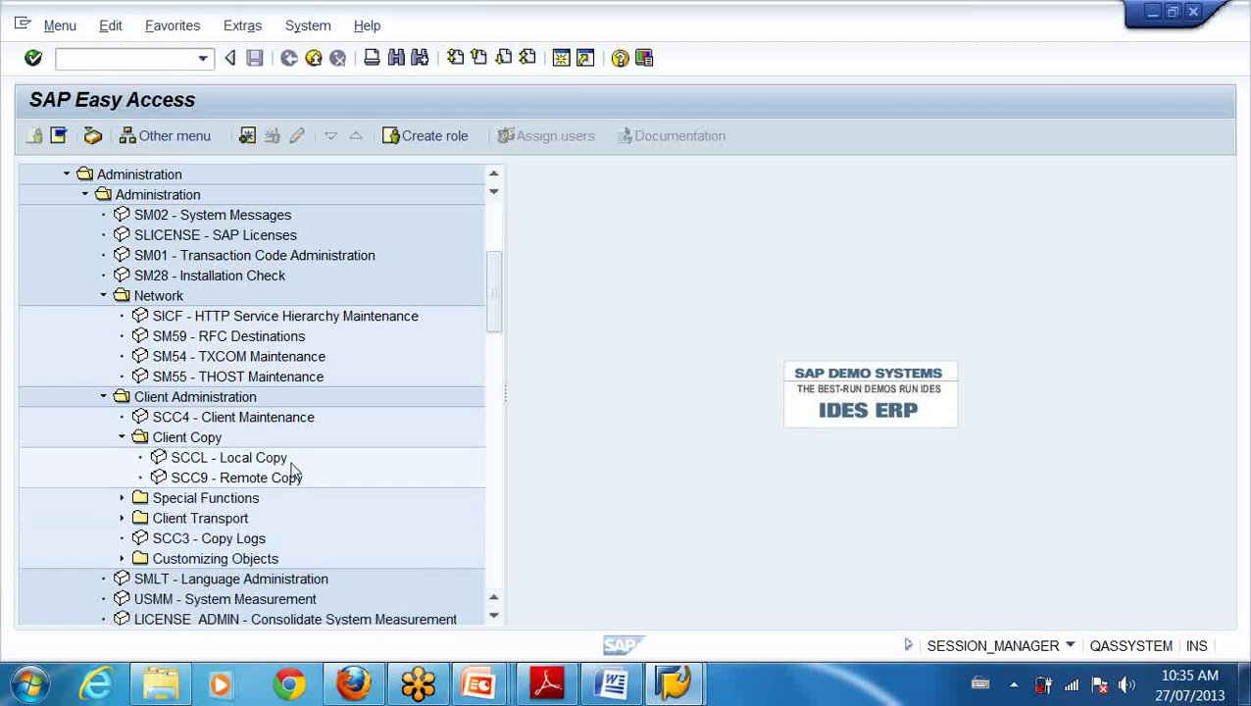
Expand the Special Functions, Client Transport and Customizing Objects subfolders under Client Administration
scroll(294, 472, down, 2)
click(121, 396)
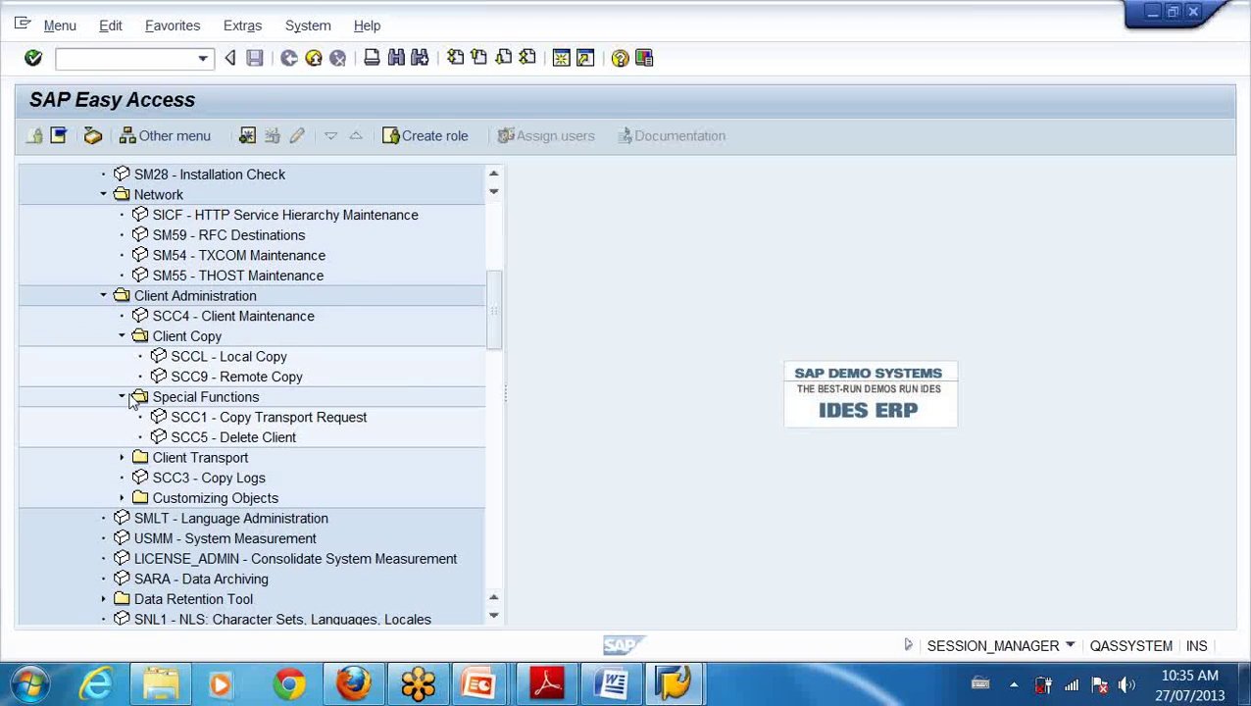
click(122, 457)
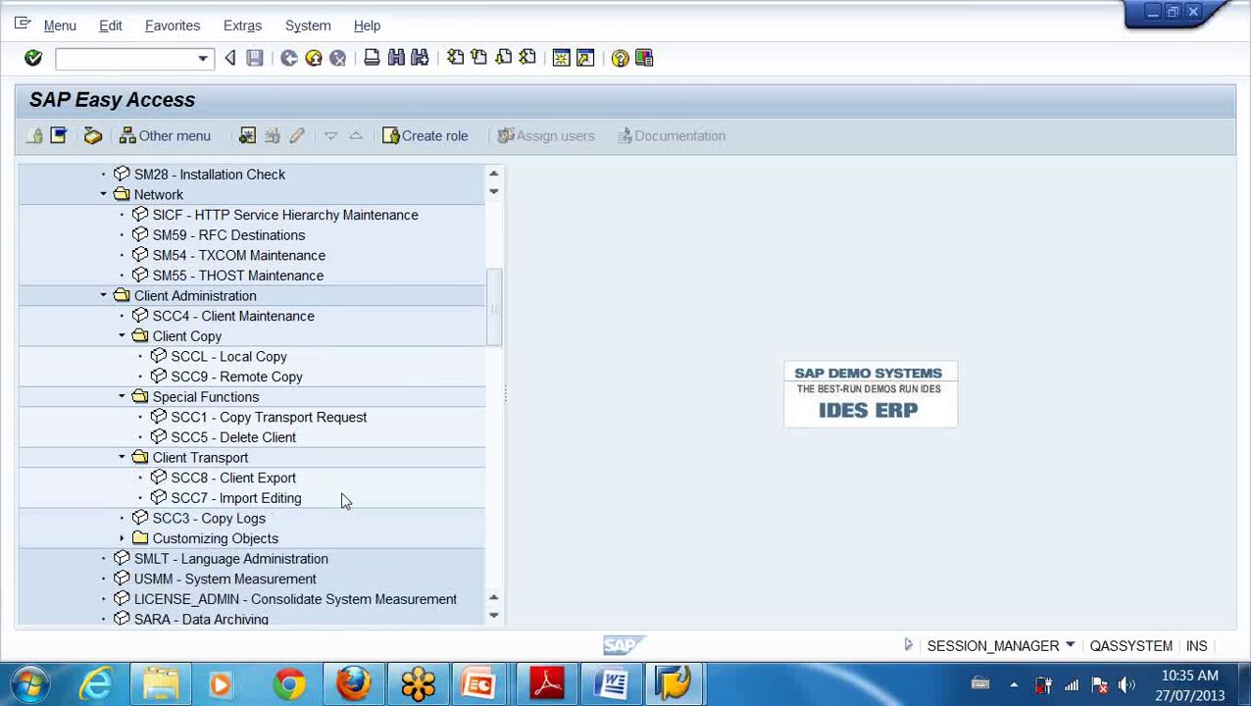
scroll(295, 490, down, 2)
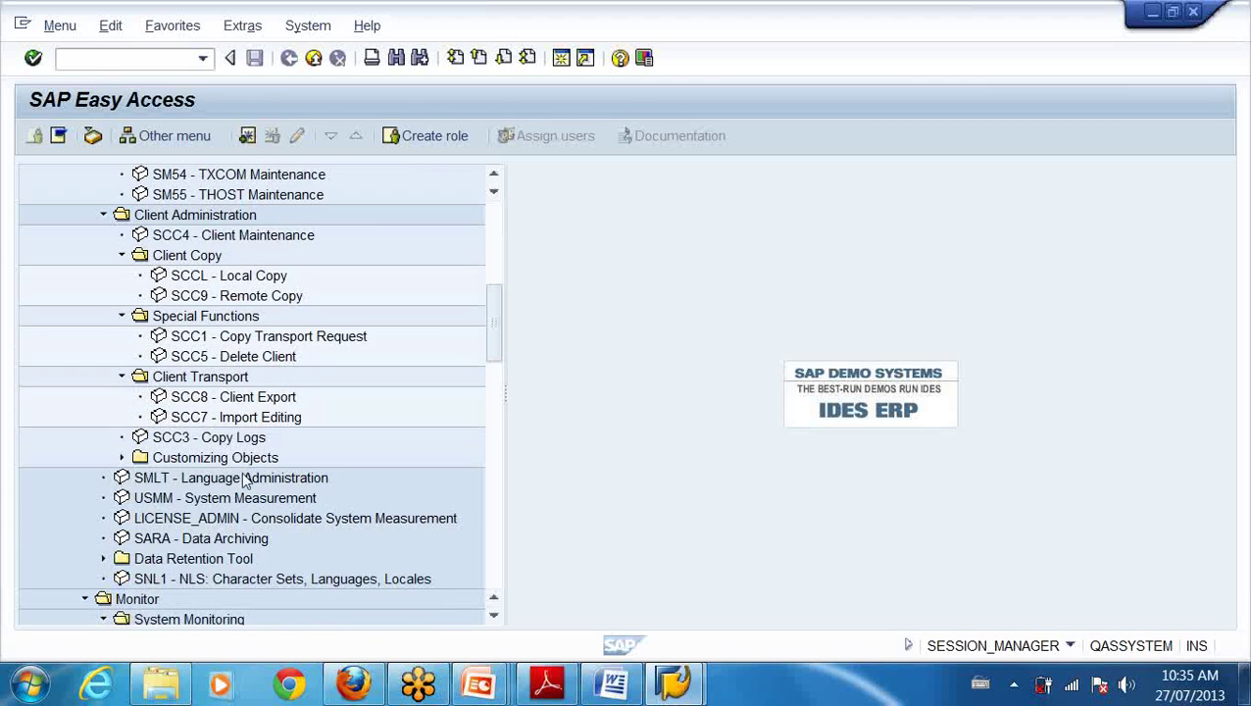
click(122, 457)
scroll(388, 376, up, 2)
Expand the Database folder under Monitor's Performance section and review its transactions
scroll(225, 515, down, 9)
scroll(226, 525, down, 4)
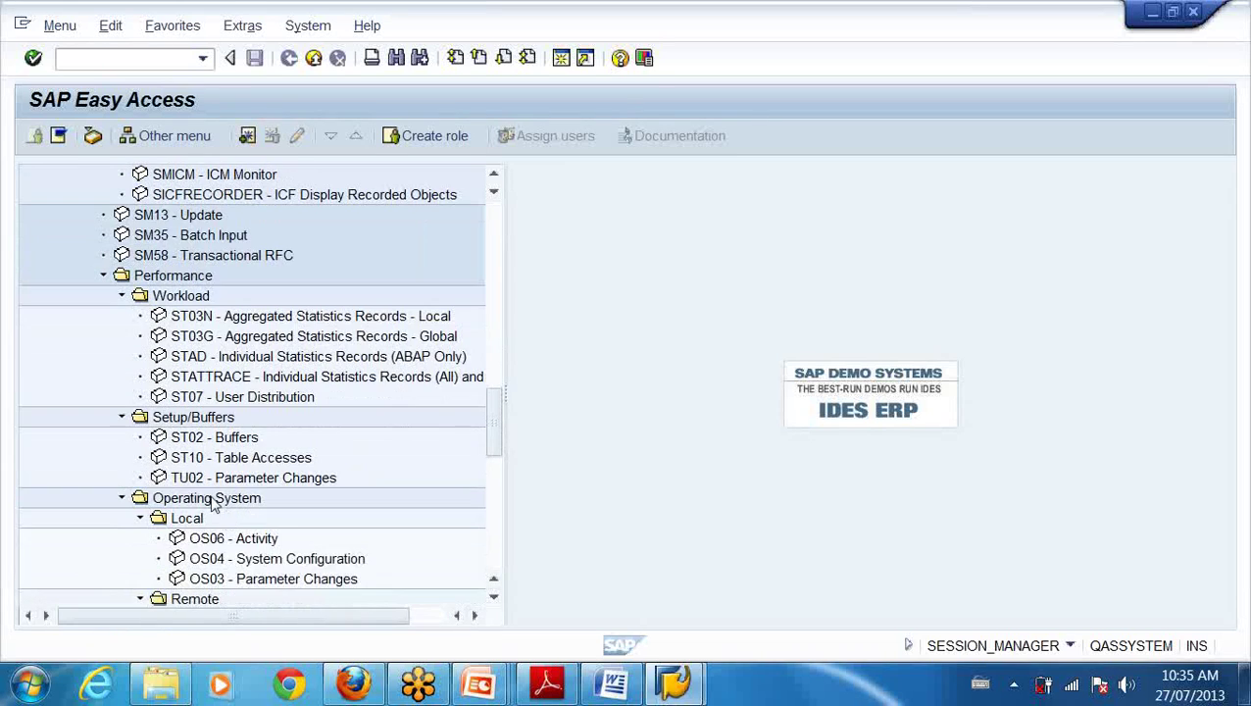
scroll(212, 502, down, 2)
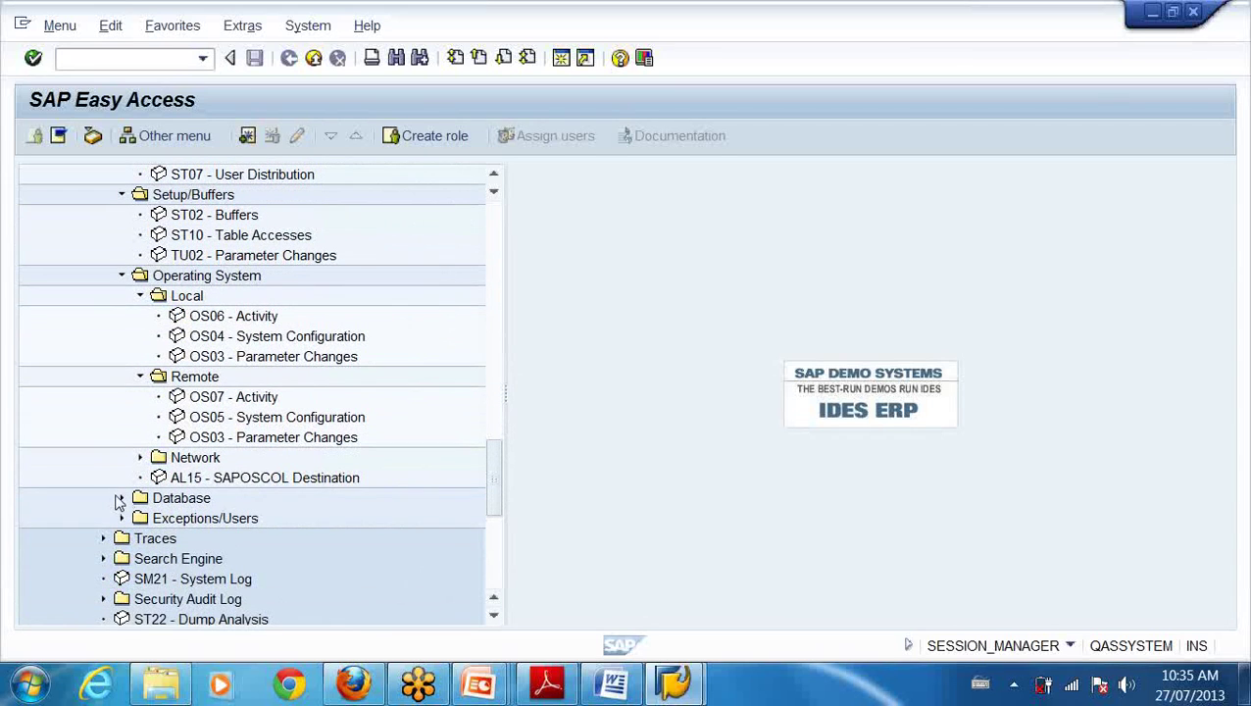
click(122, 499)
scroll(292, 517, down, 1)
scroll(292, 517, down, 2)
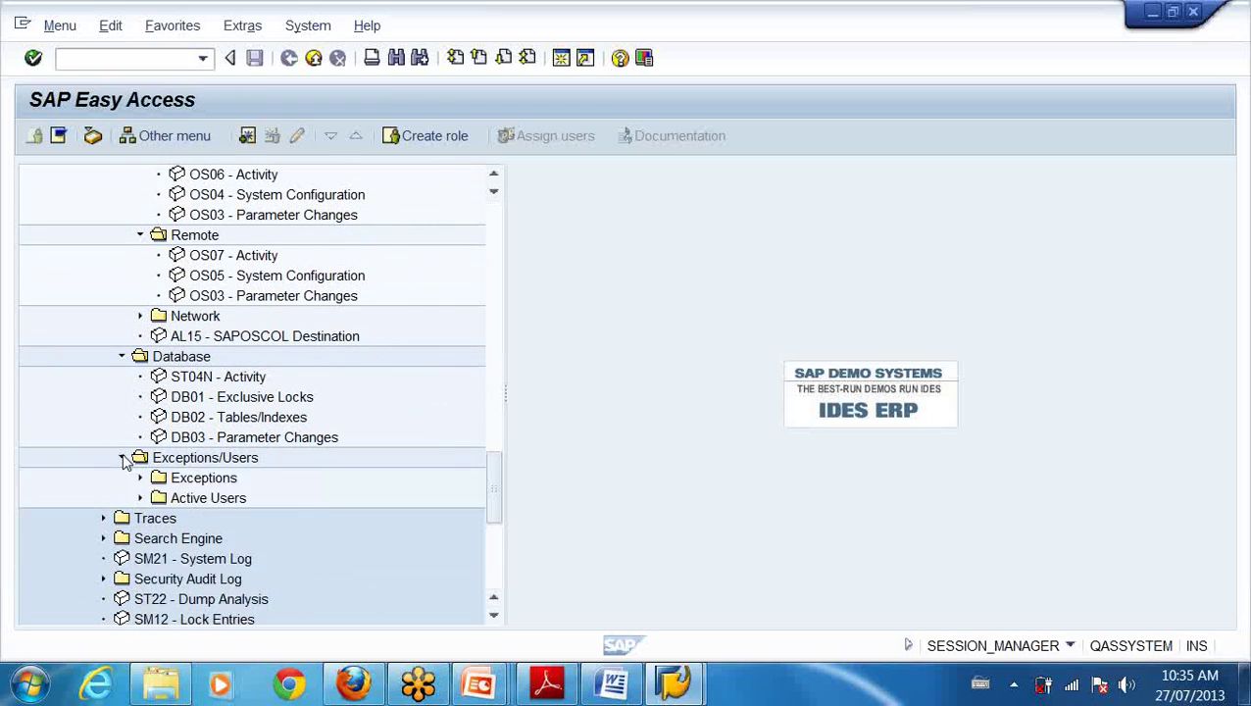
scroll(331, 507, down, 1)
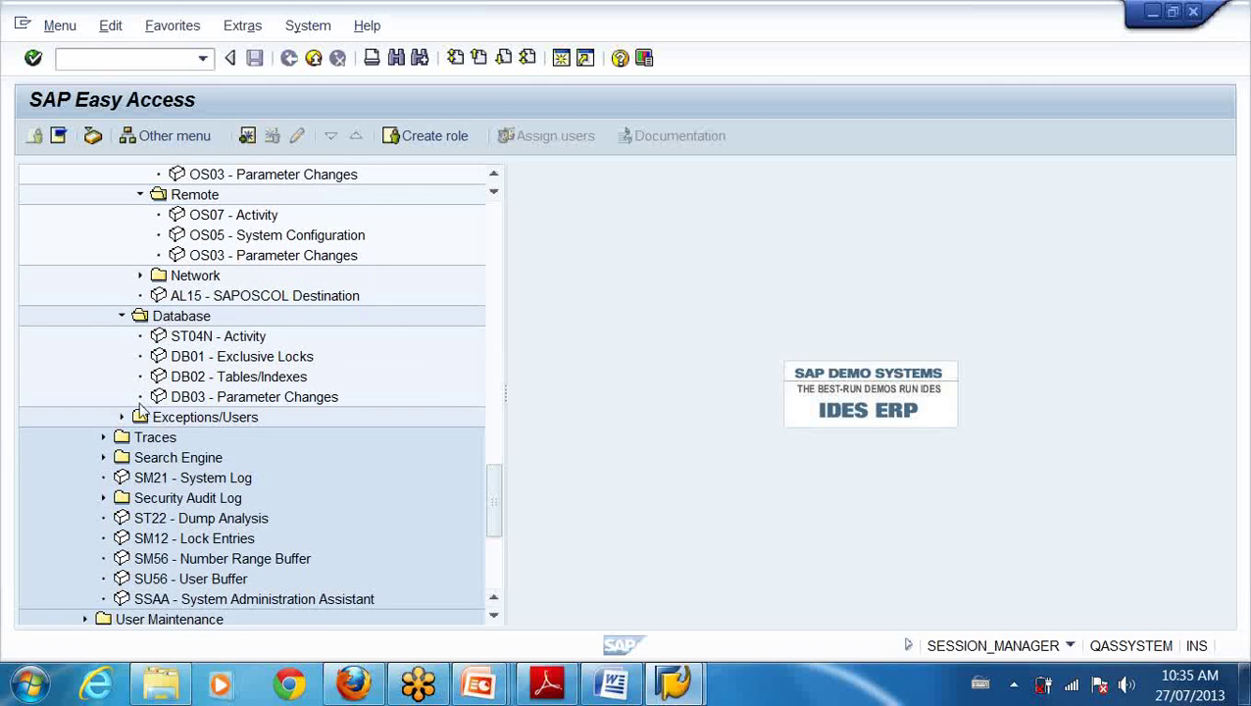
Expand the Exceptions/Users folder and its Active Users subfolder to view the user and process monitoring transactions
click(123, 418)
click(140, 457)
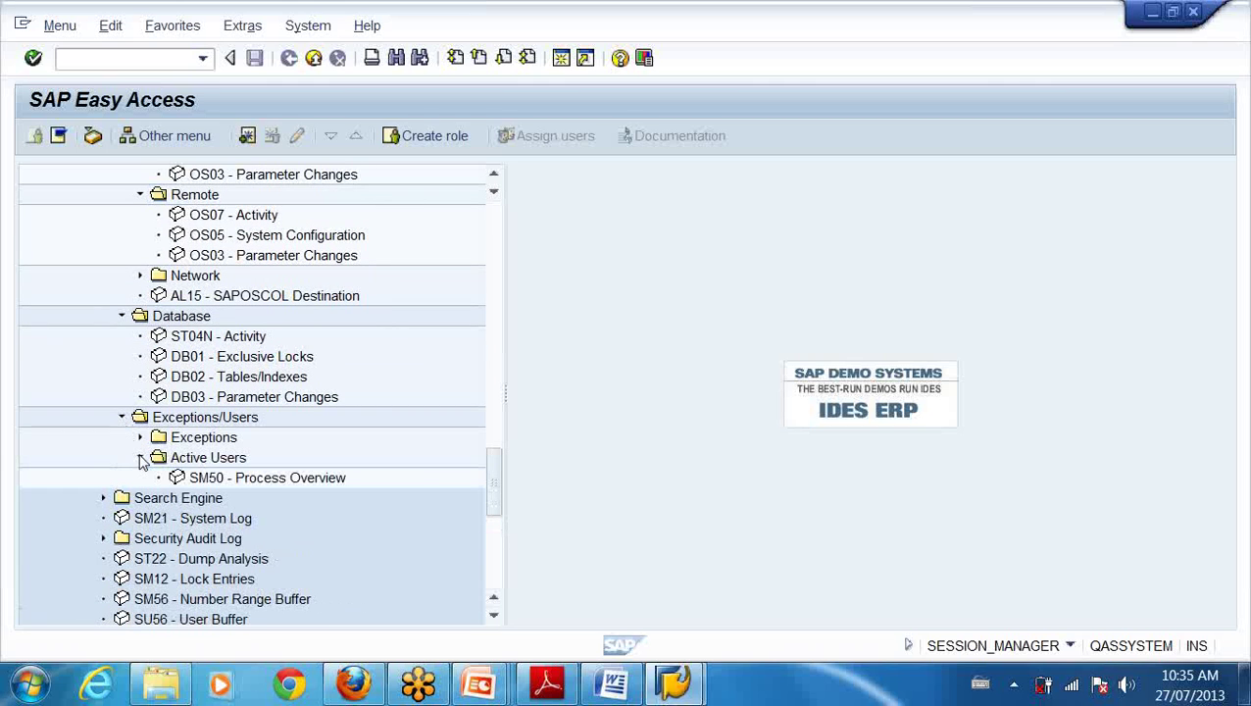
scroll(333, 564, down, 2)
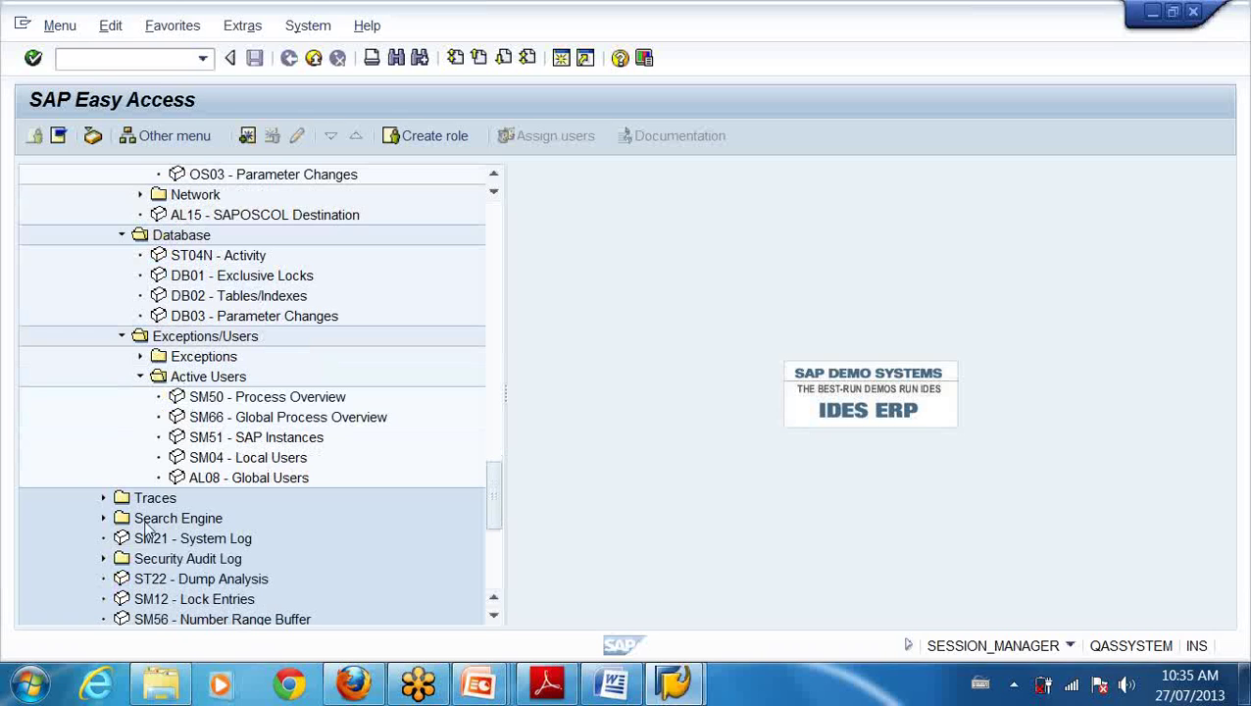
Expand the Traces folder under Monitor and review its transactions and the remaining Monitor entries
click(103, 497)
scroll(272, 558, down, 1)
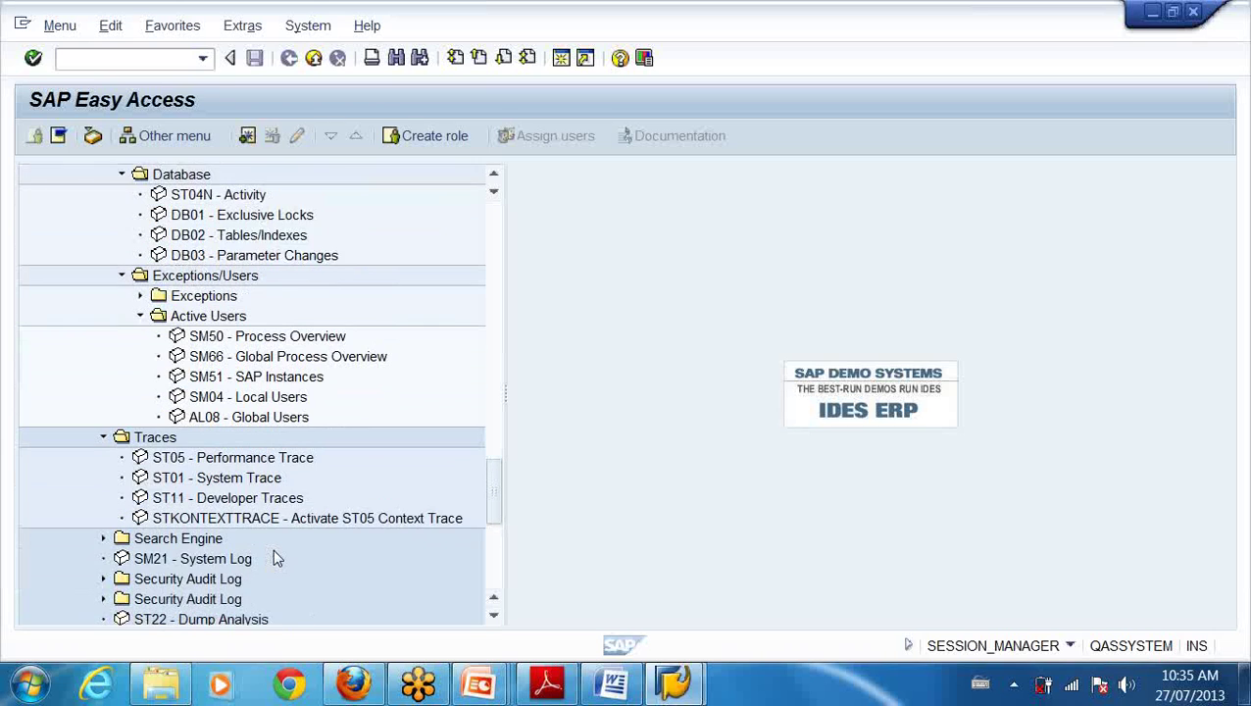
scroll(275, 559, down, 2)
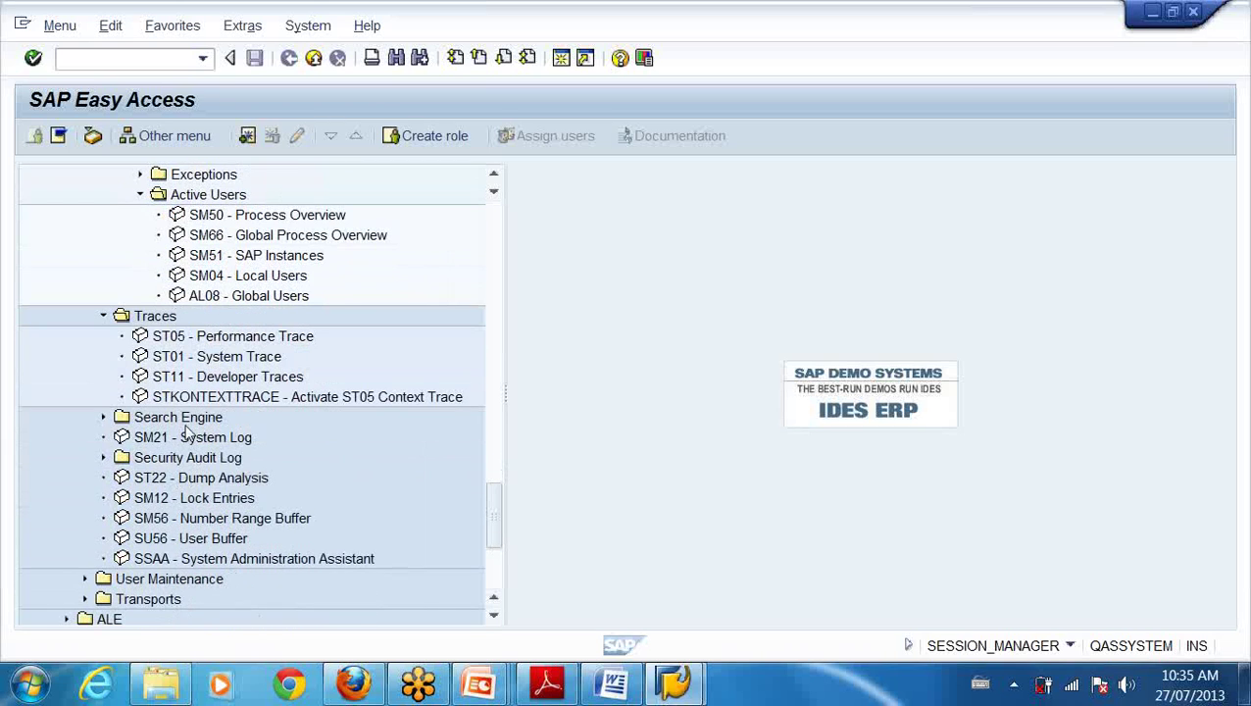
Expand the Security Audit Log folder under Monitor and review its transactions and the entries below it
click(103, 457)
scroll(339, 564, down, 1)
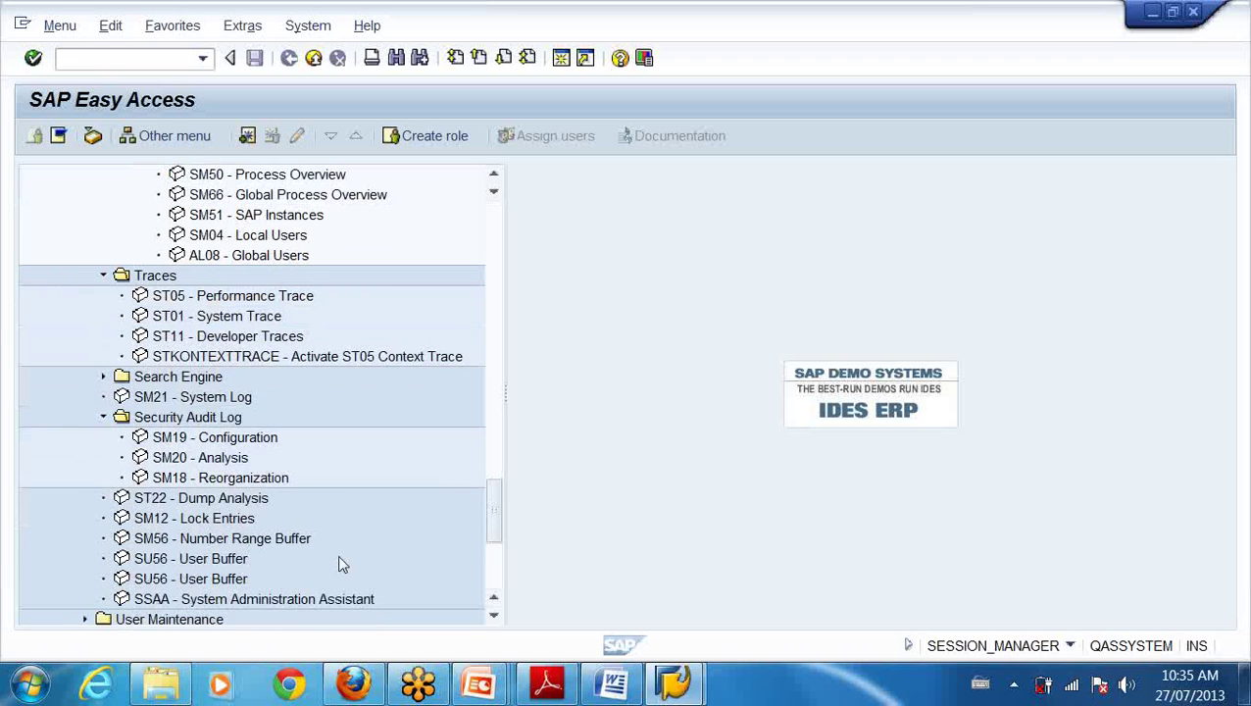
scroll(341, 564, down, 1)
scroll(340, 564, down, 1)
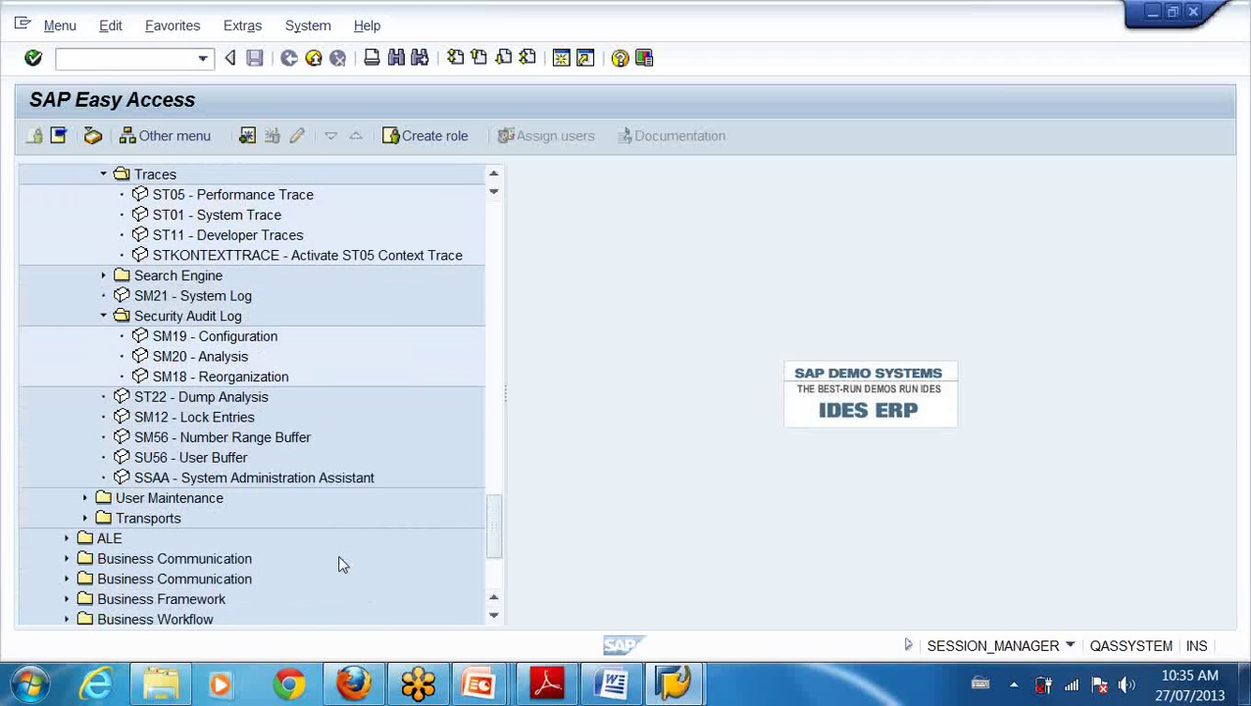
Expand the Transports folder under Administration and review its transactions and the remaining Tools entries
scroll(337, 564, down, 1)
click(85, 477)
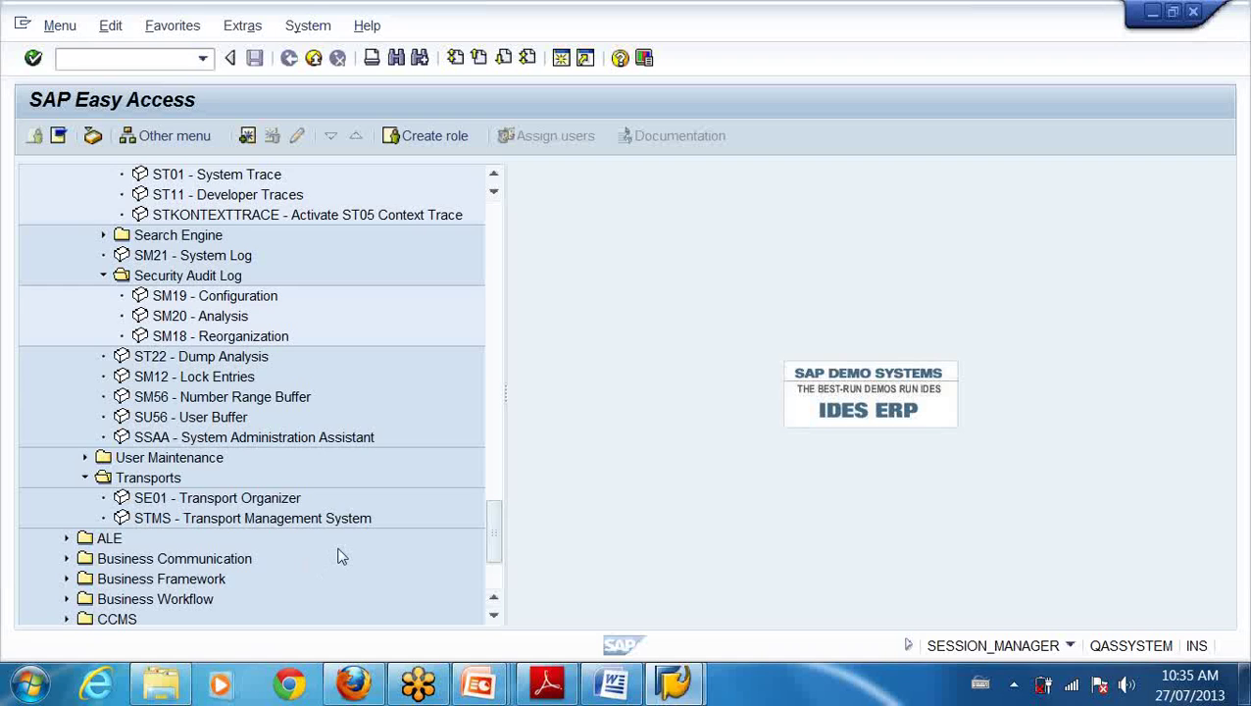
scroll(343, 549, down, 2)
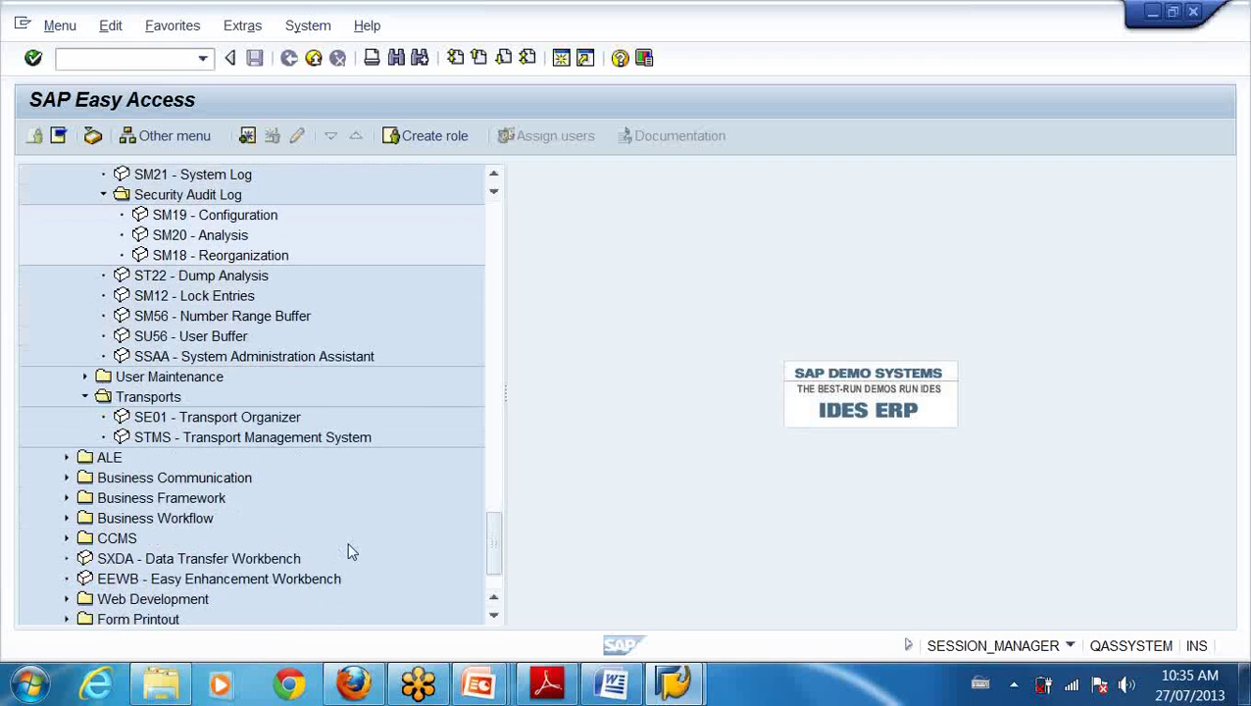
scroll(347, 545, down, 1)
Return to the upper Administration entries and highlight SLICENSE - SAP Licenses, SM28 - Installation Check and SM59 - RFC Destinations
drag(494, 542, 493, 255)
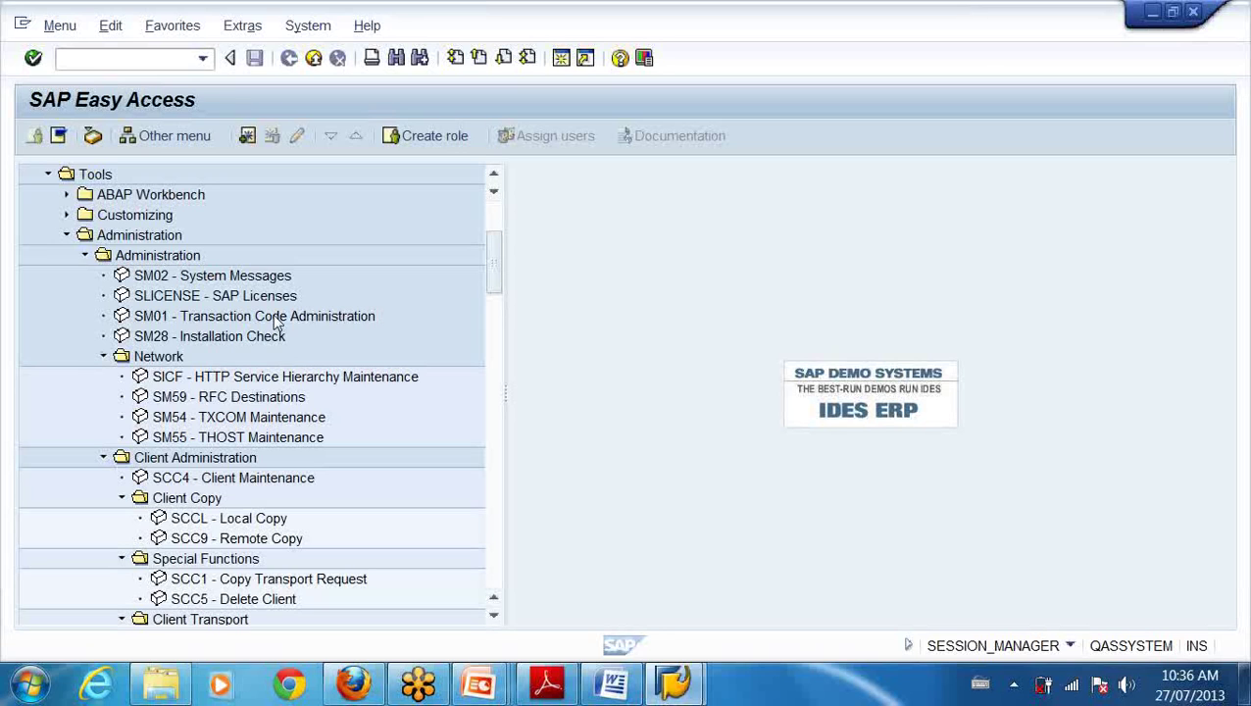
click(222, 300)
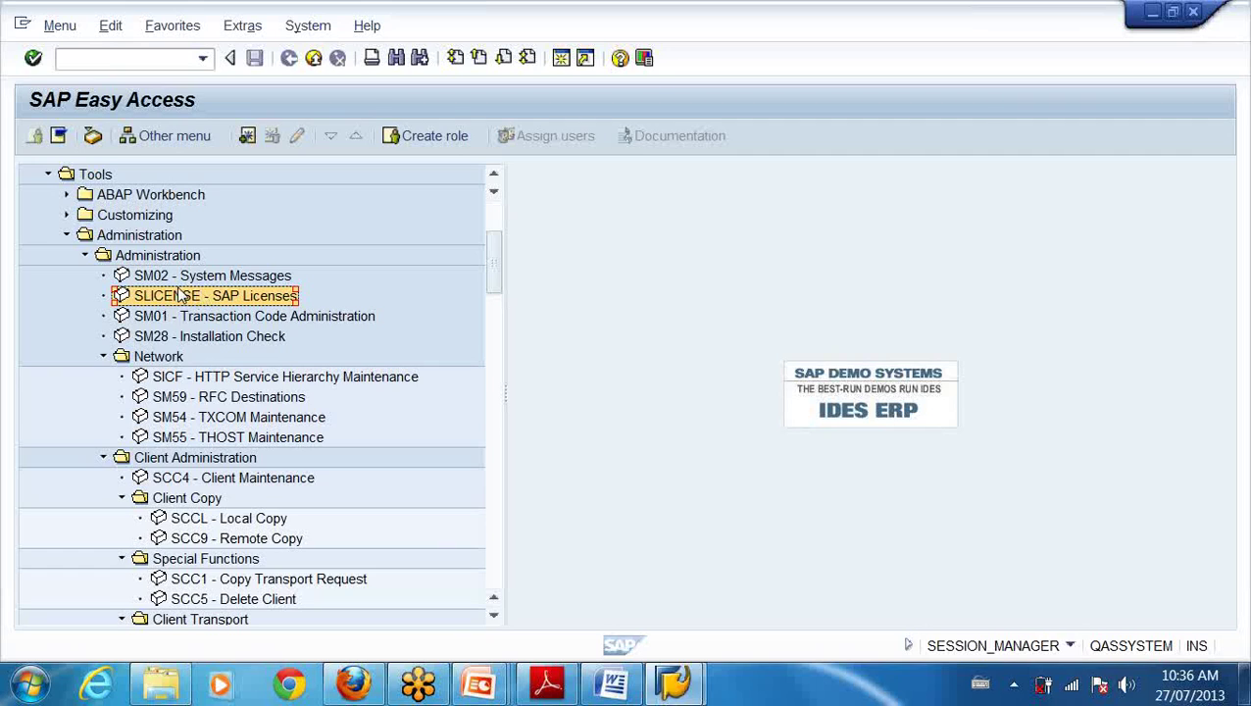
click(209, 338)
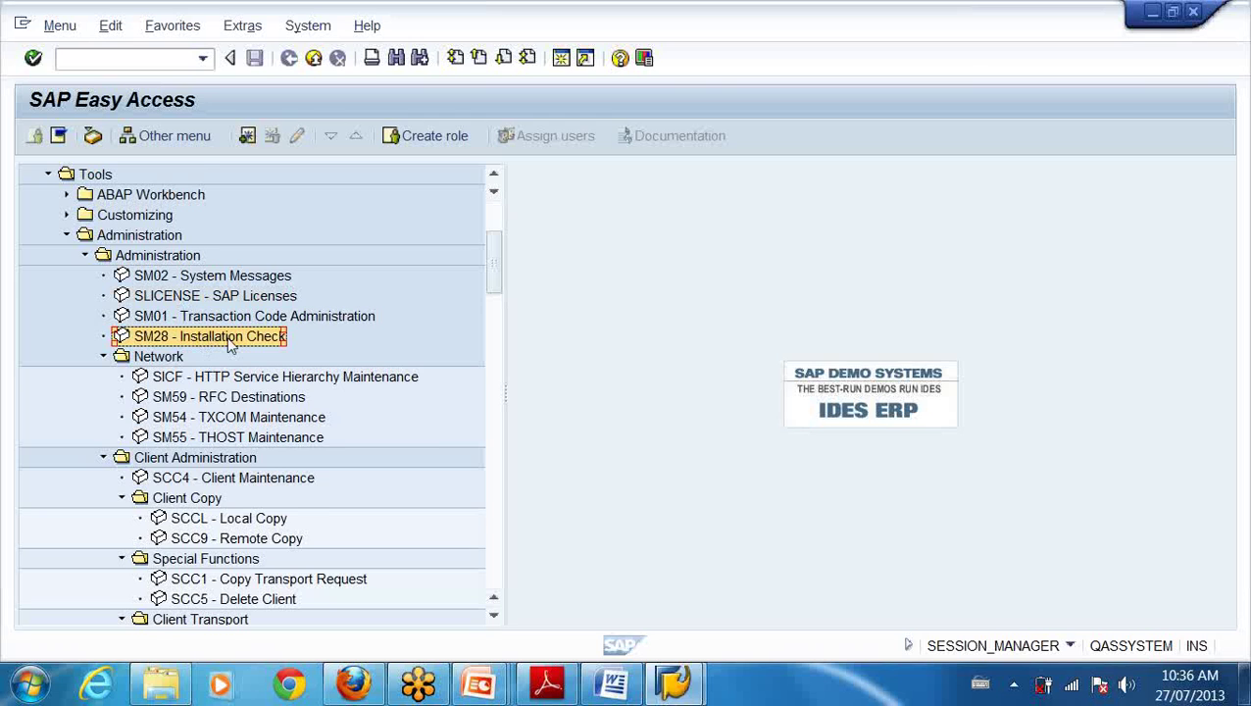
scroll(228, 346, down, 3)
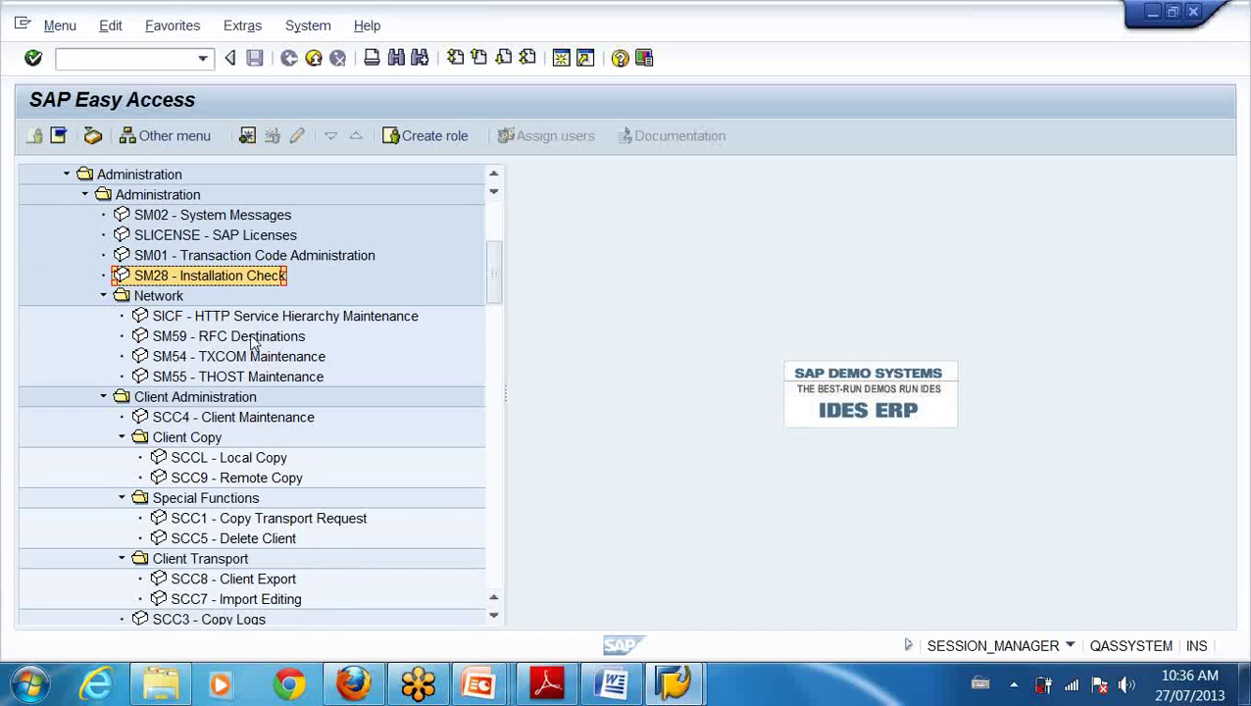
click(253, 337)
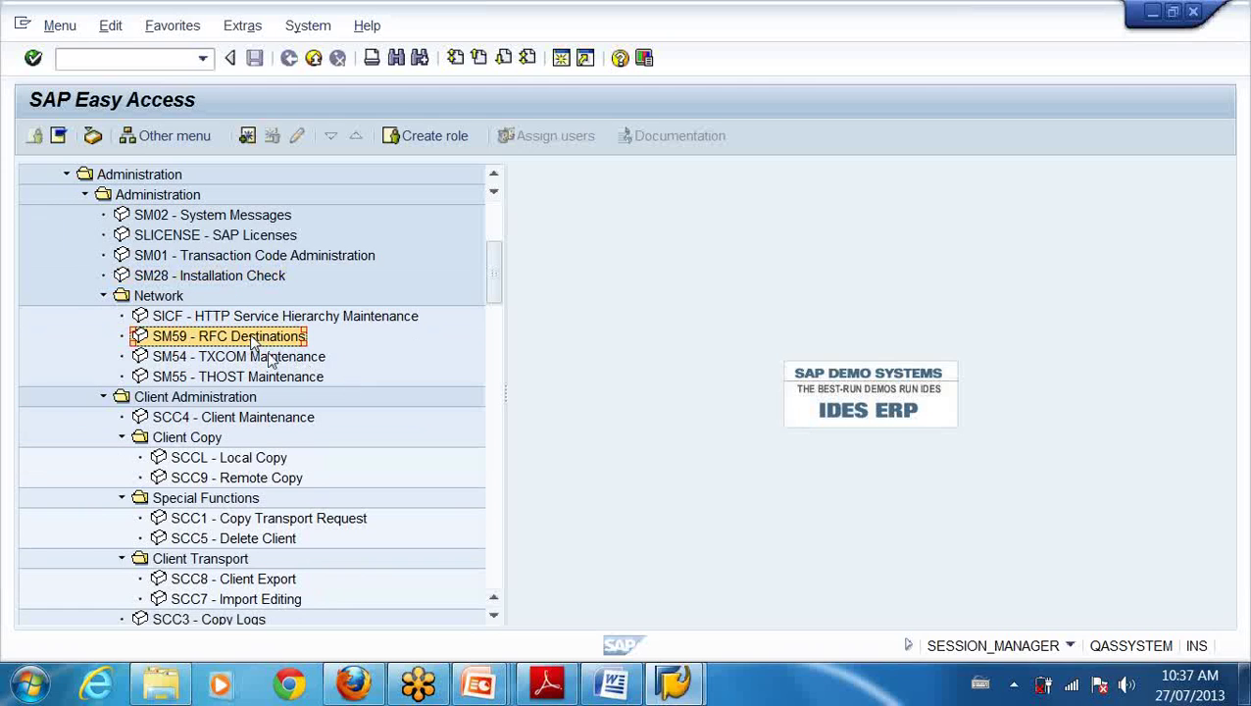
Highlight SCC4, SCCL and SCC9 under Client Administration, checking the current system and client details along the way
scroll(316, 422, down, 1)
click(266, 381)
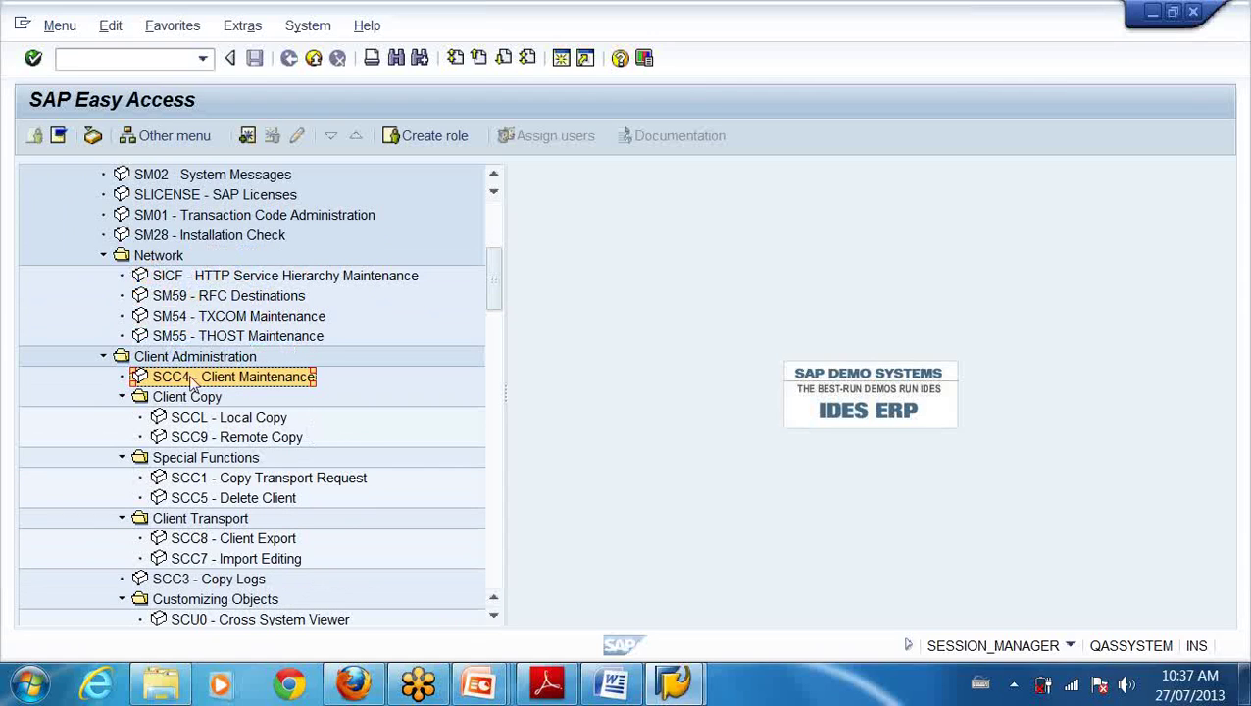
click(263, 419)
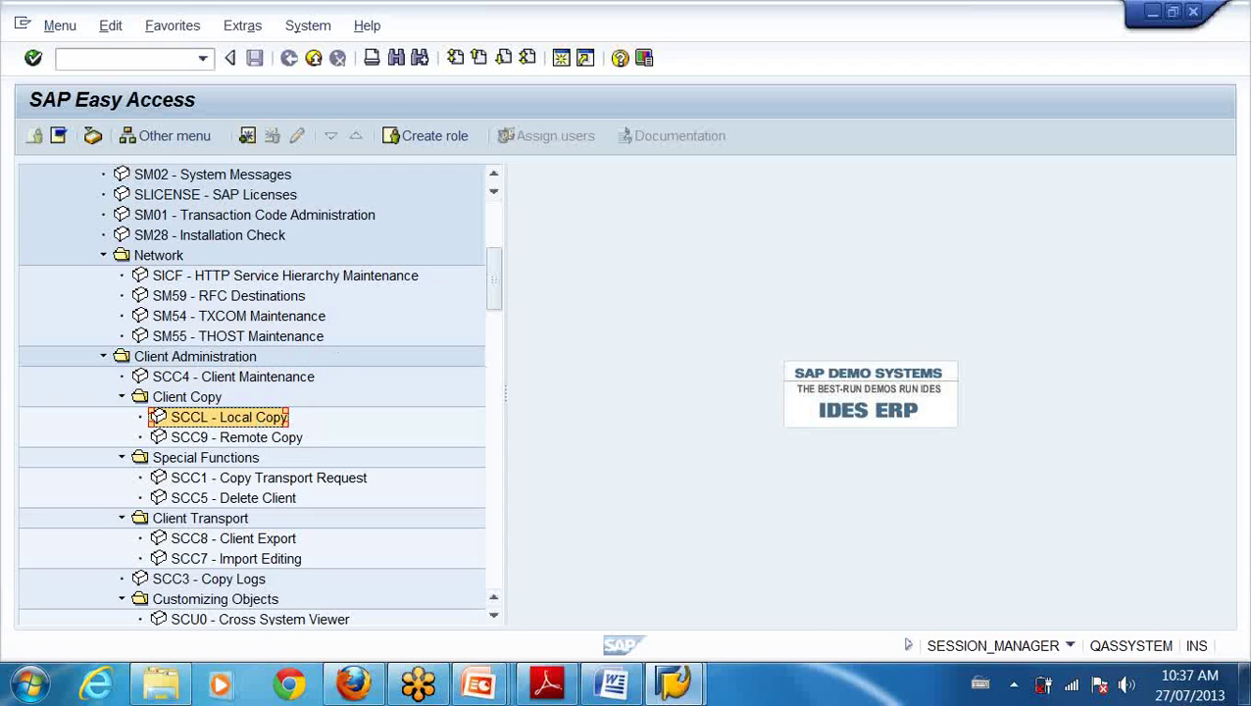
click(1072, 646)
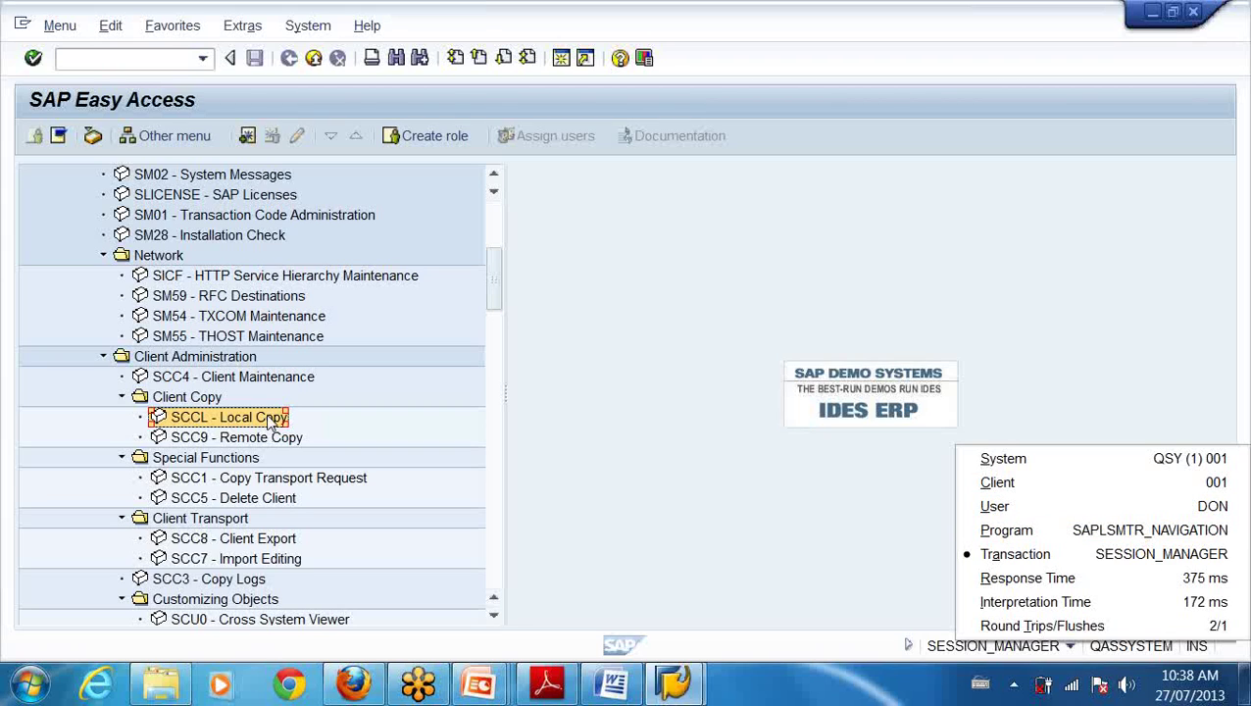
click(258, 440)
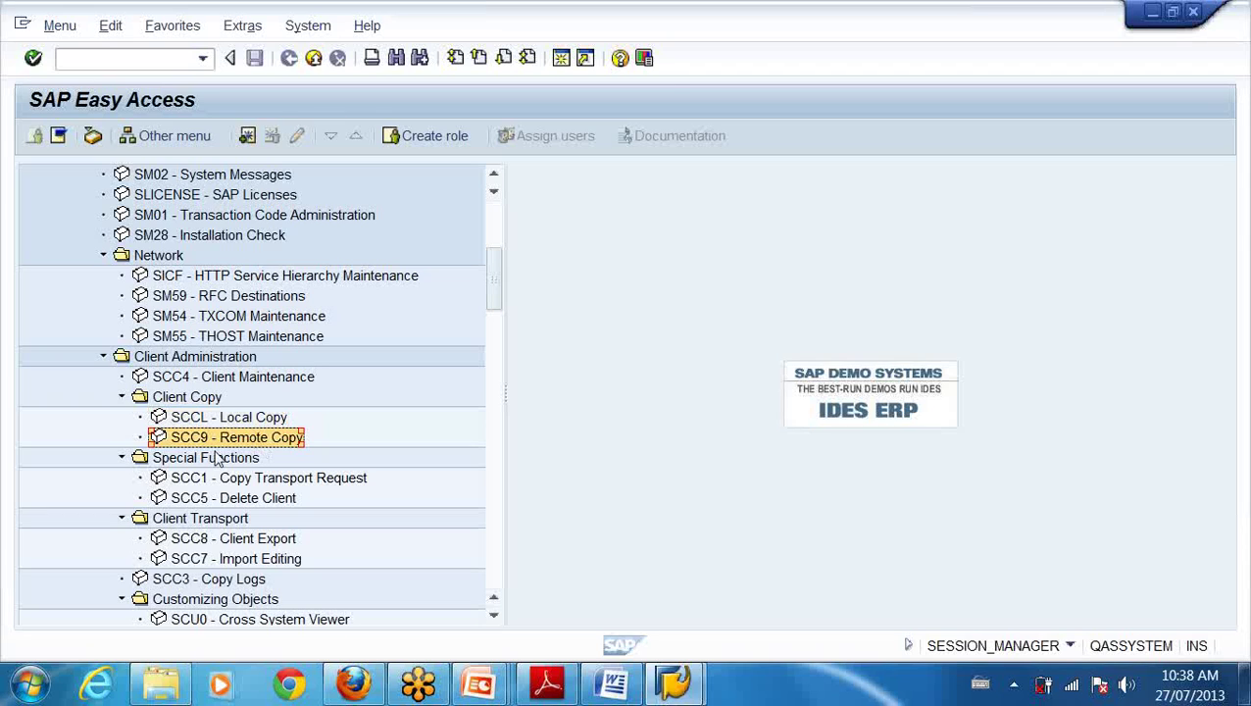
Highlight SCC1 - Copy Transport Request under Special Functions, and SCC8 - Client Export and SCC7 - Import Editing under Client Transport
click(330, 481)
scroll(329, 495, down, 1)
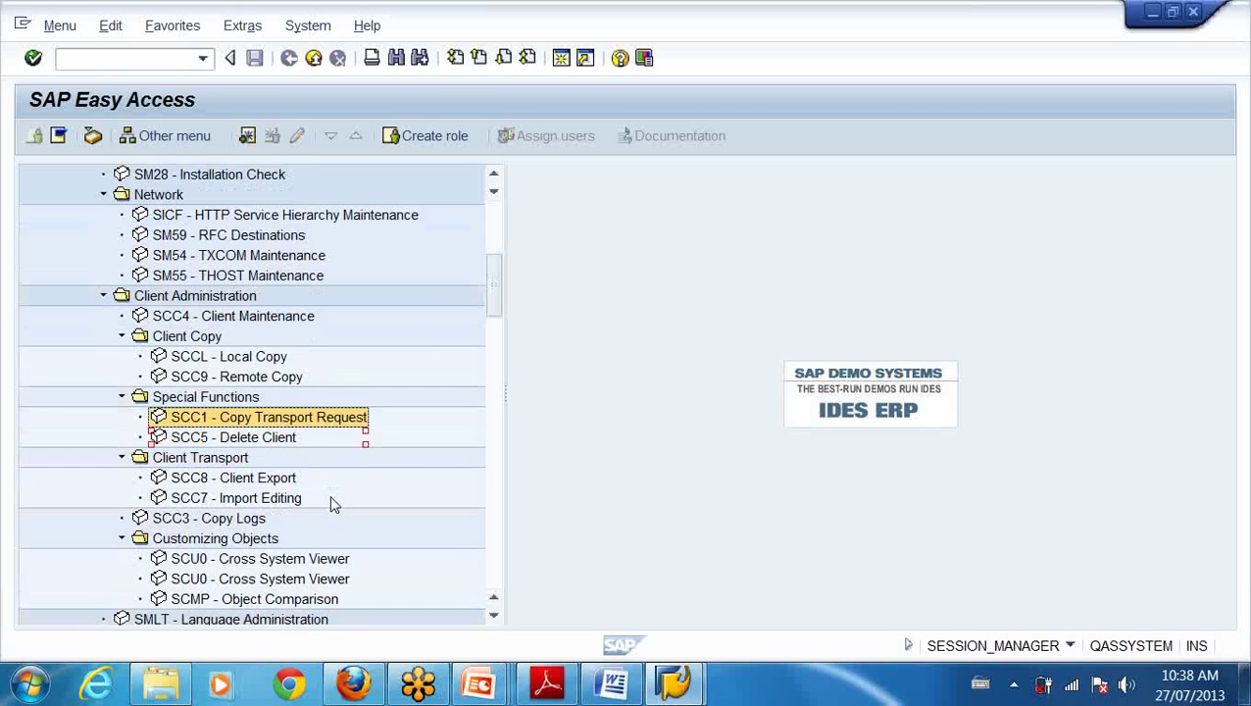
click(297, 481)
click(300, 499)
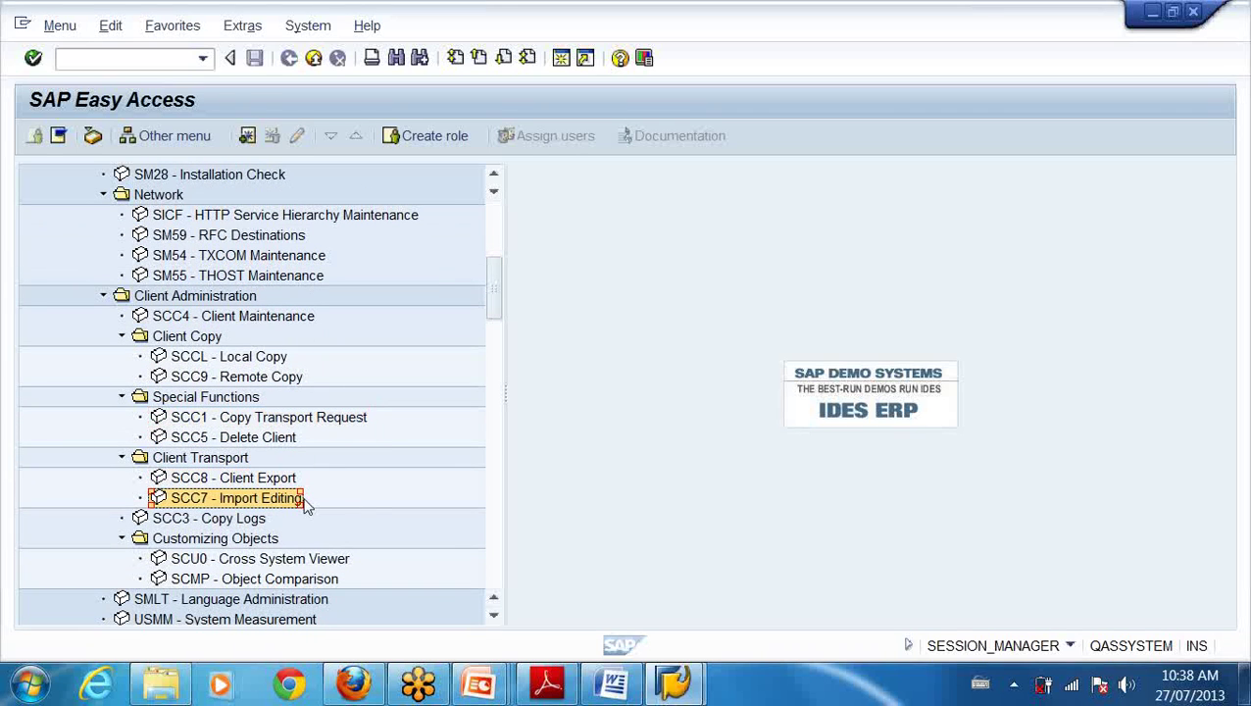
Highlight SCC3 - Copy Logs and the SCU0 - Cross System Viewer entry under Customizing Objects
scroll(371, 505, down, 1)
scroll(371, 505, down, 1)
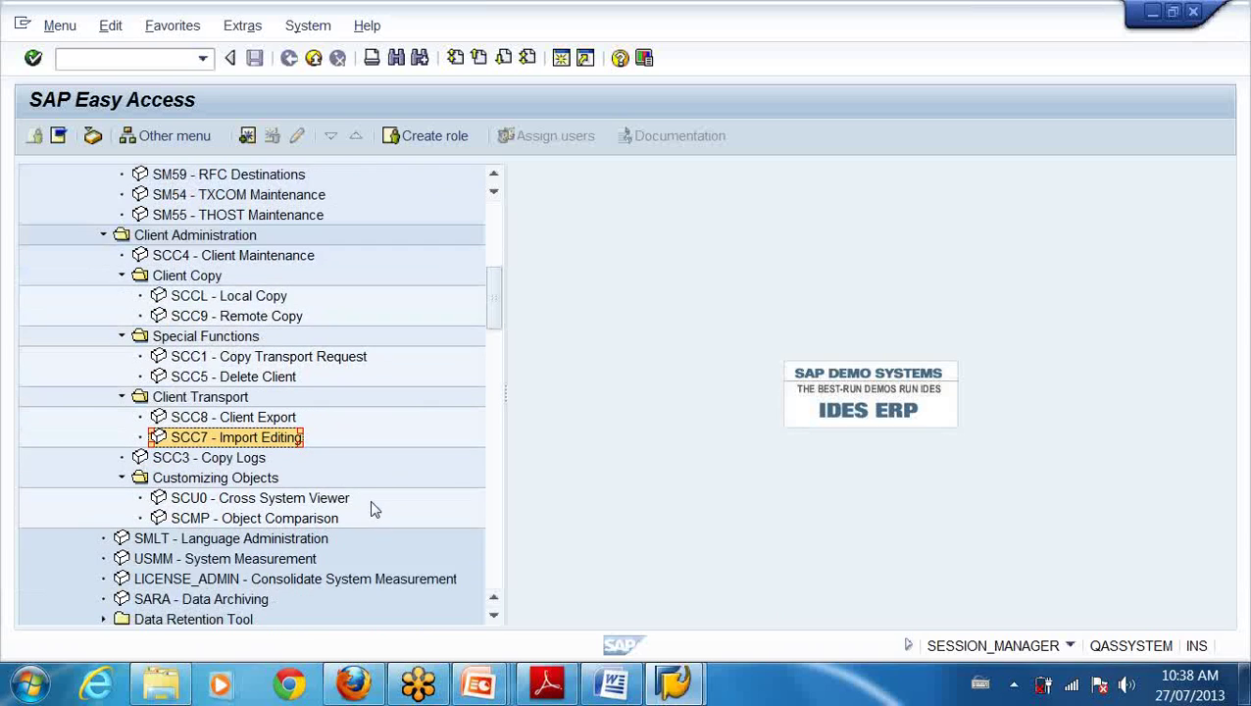
scroll(291, 474, down, 1)
scroll(296, 488, down, 1)
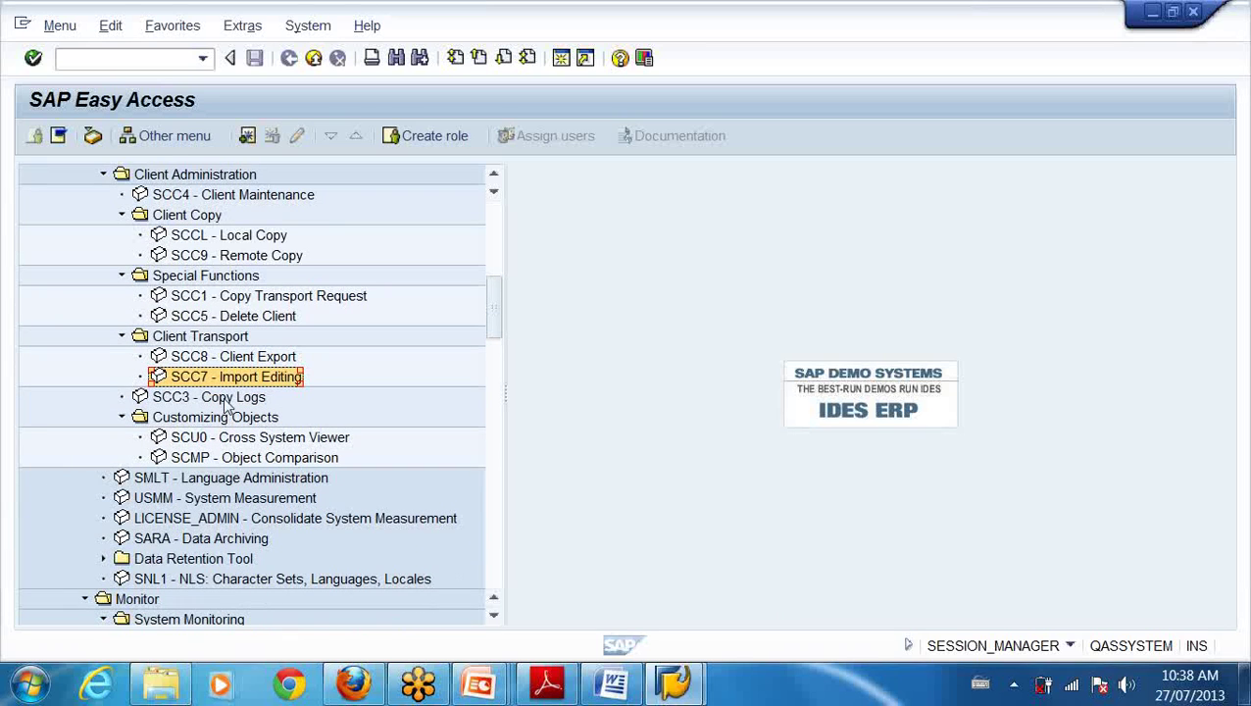
click(229, 400)
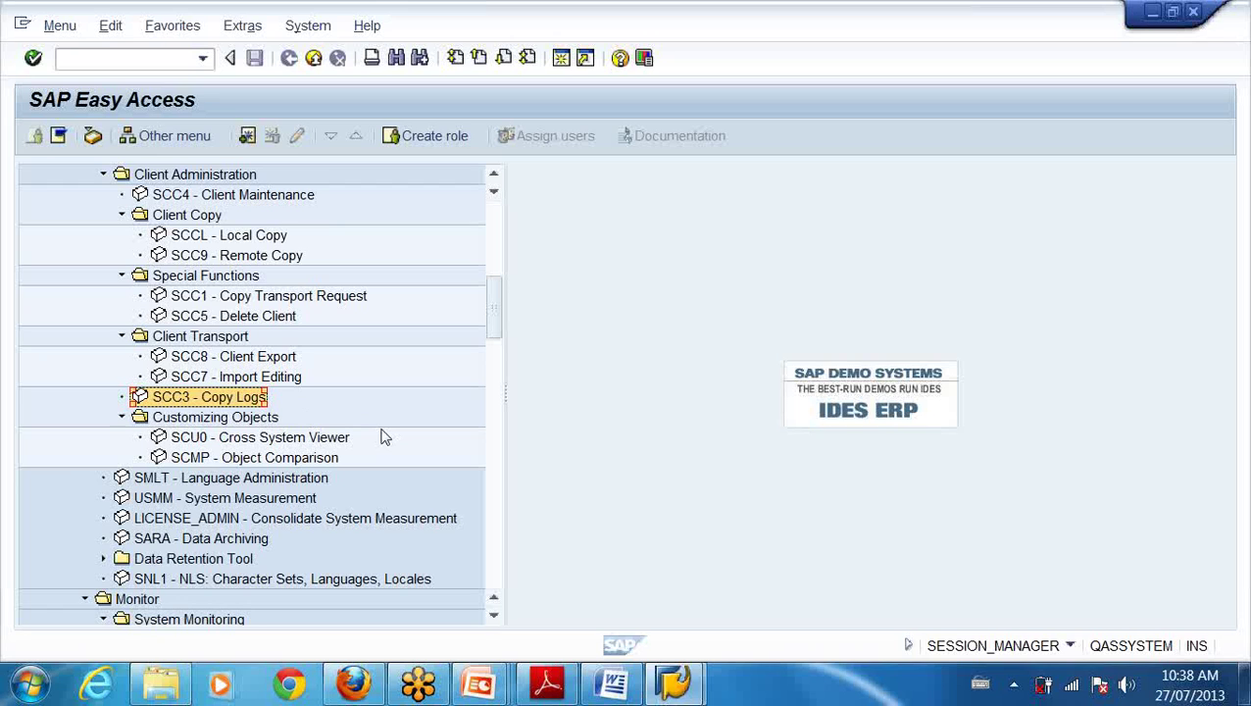
click(320, 441)
scroll(323, 444, down, 2)
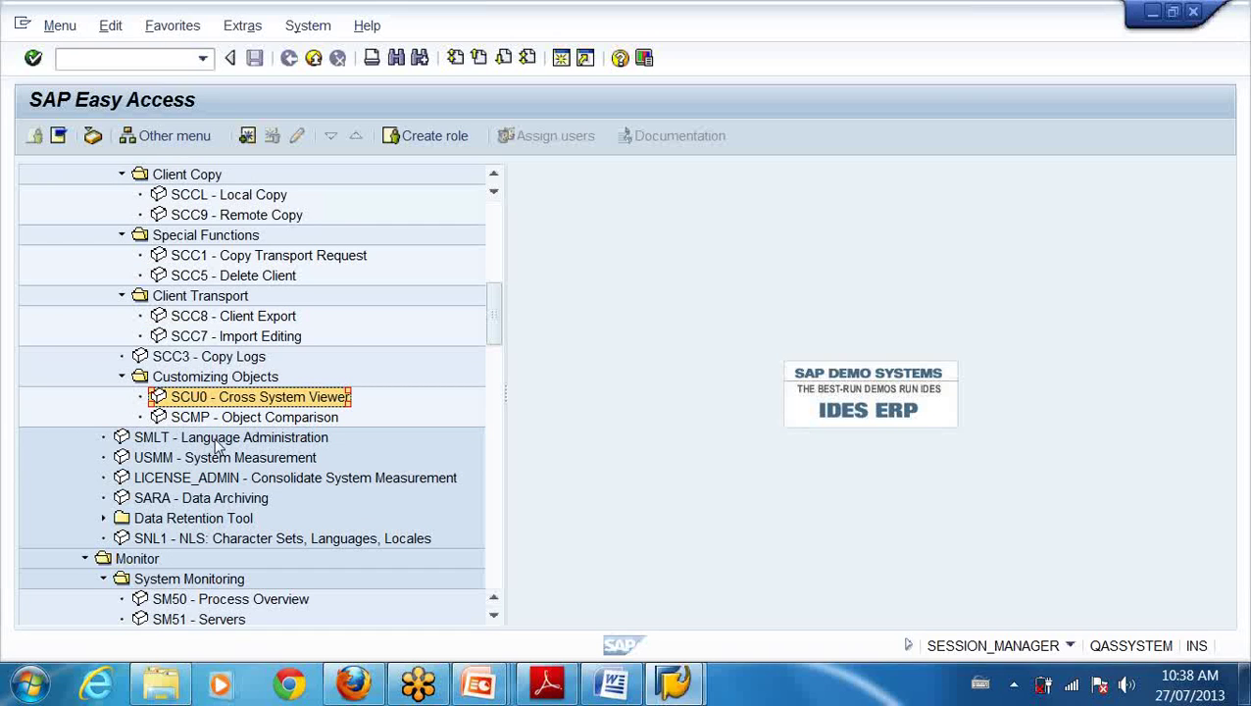
Highlight SMLT - Language Administration and SARA - Data Archiving in the Administration folder
click(218, 442)
scroll(341, 471, down, 3)
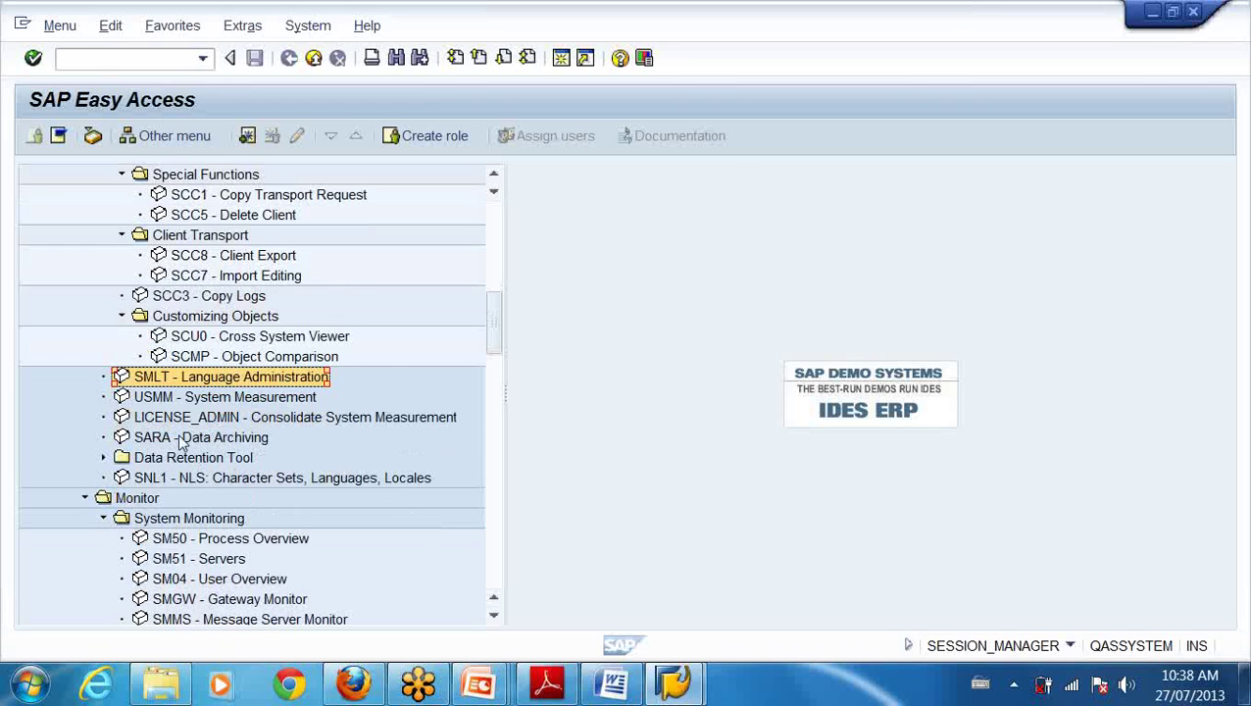
click(182, 442)
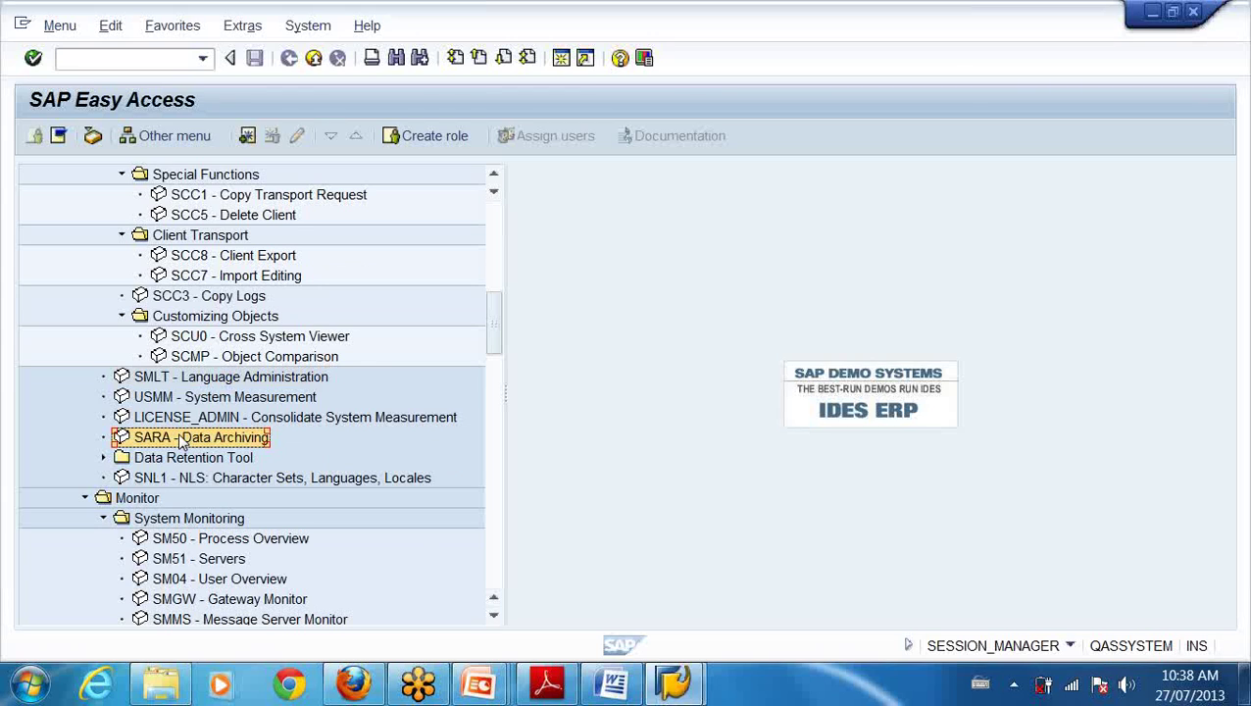
Expand the Data Retention Tool folder and briefly look inside its Utilities, Information system and Configuration subfolders, collapsing each again
click(105, 458)
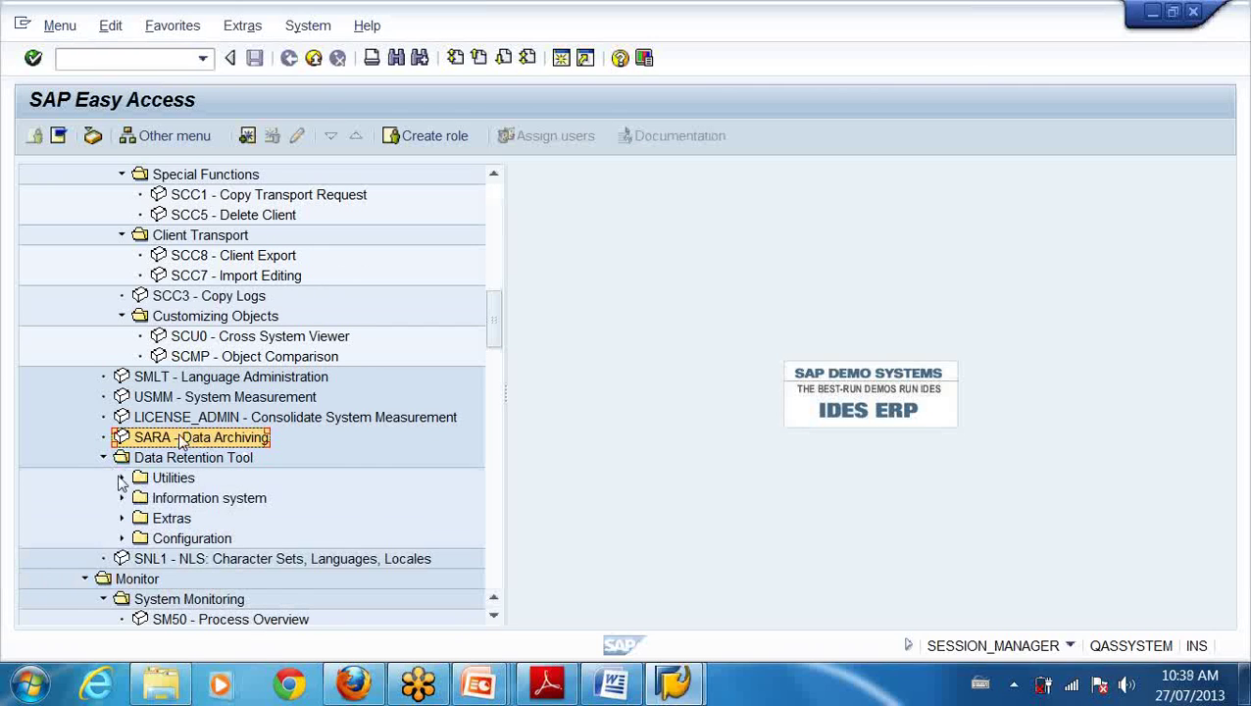
click(122, 479)
click(122, 437)
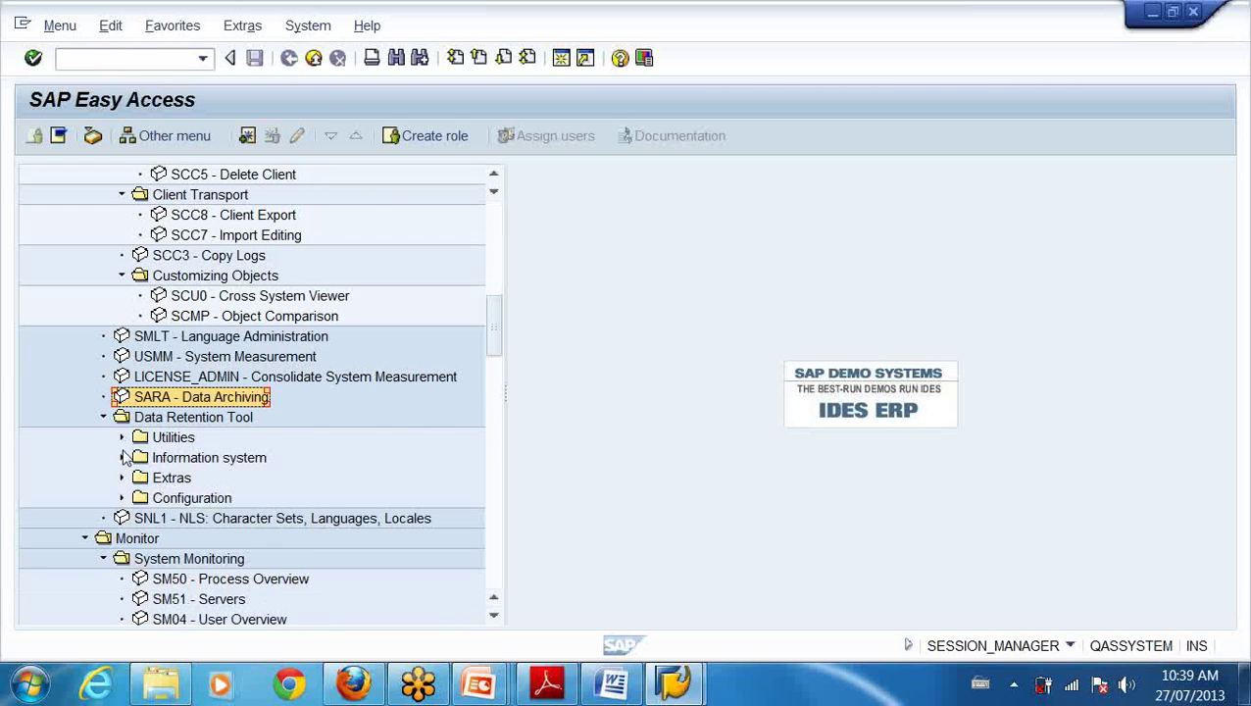
click(123, 458)
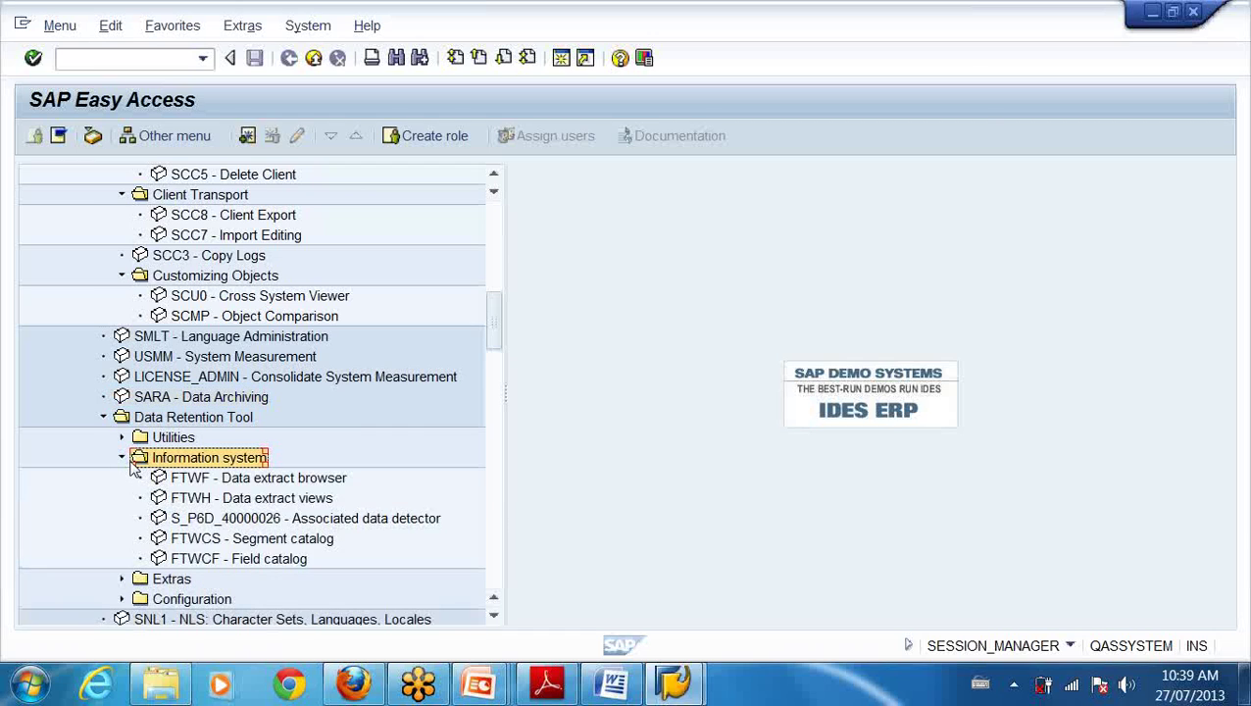
click(121, 458)
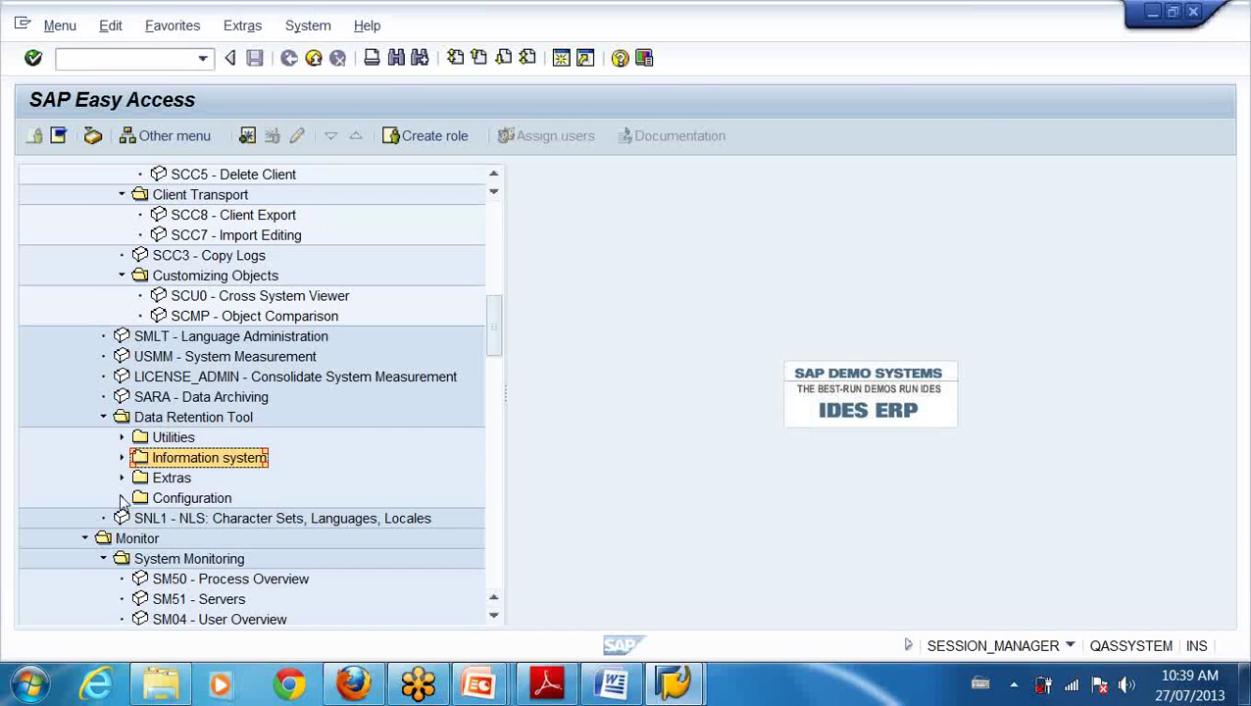
click(122, 498)
click(121, 499)
scroll(365, 555, down, 1)
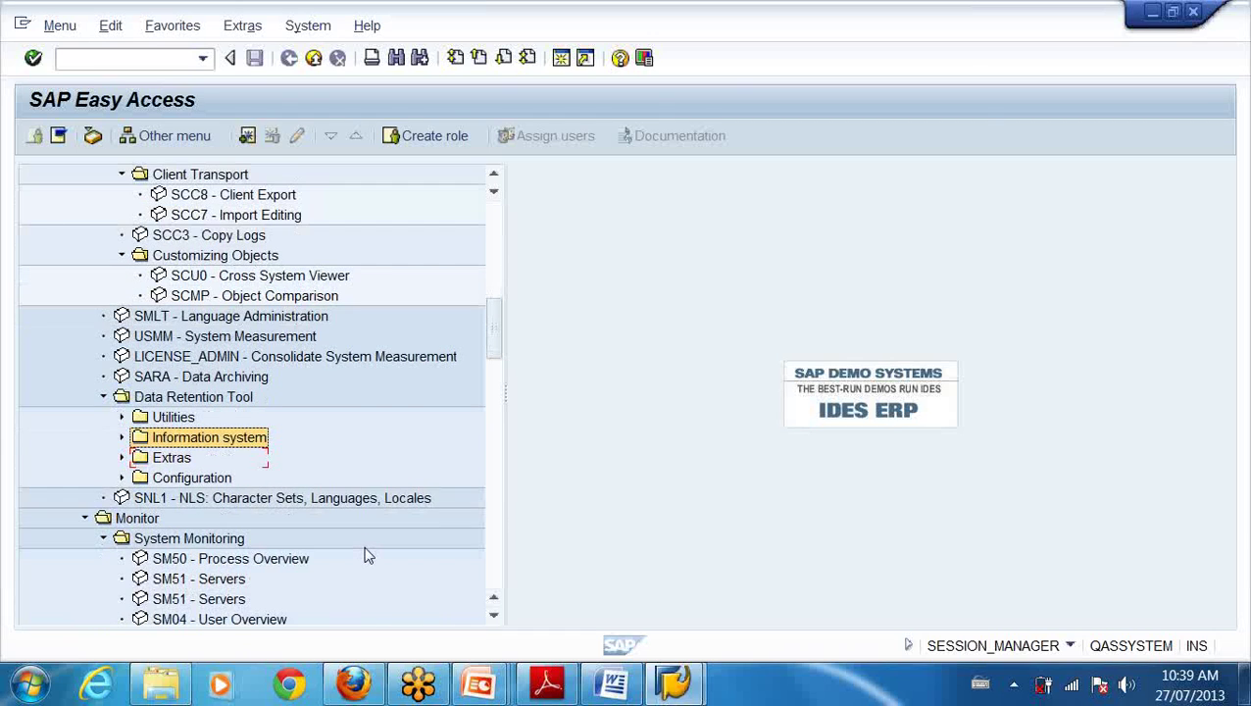
Highlight SM50 - Process Overview and SM51 - Servers under Monitor's System Monitoring folder
scroll(365, 556, down, 2)
click(216, 437)
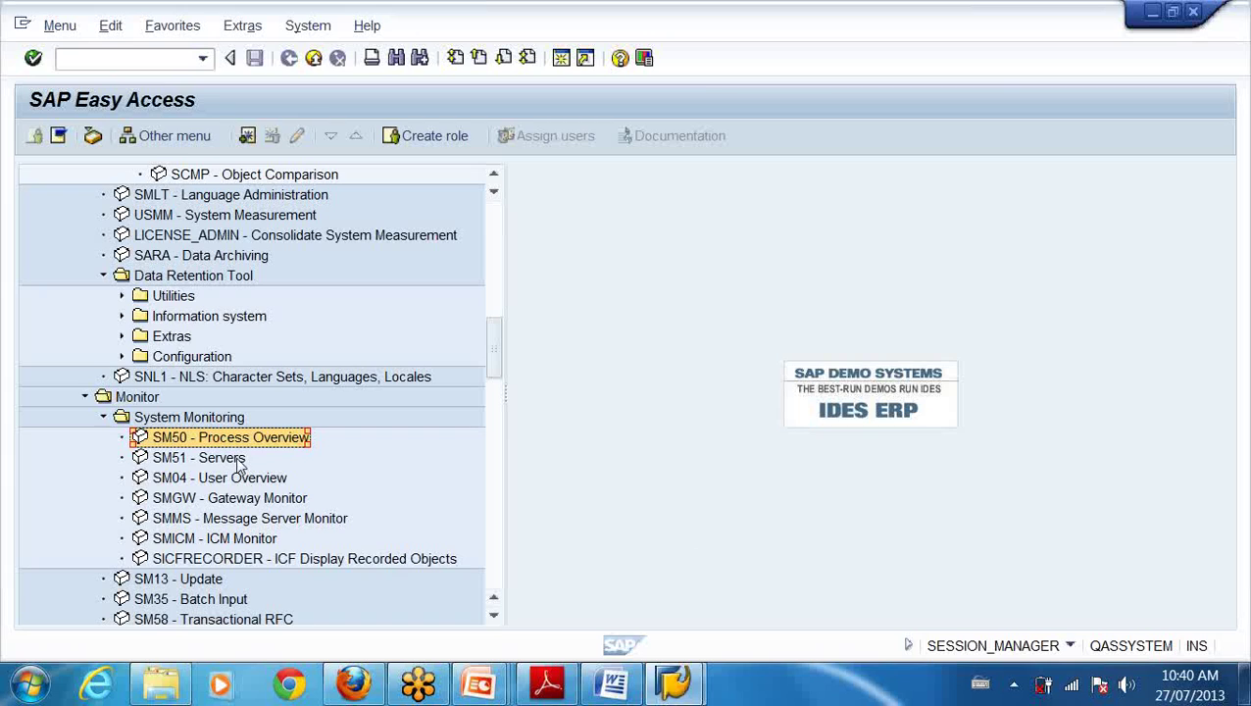
click(237, 459)
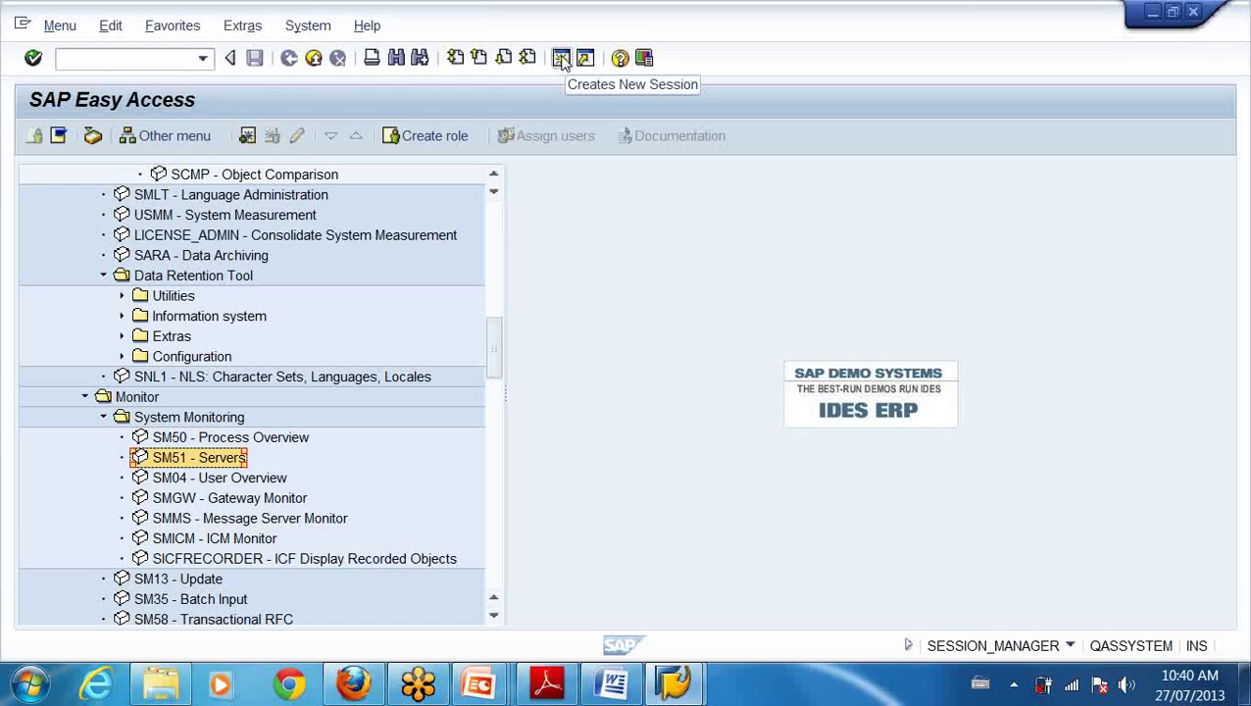
Create a new session, run transaction SM51 in it to view the SAP servers, and minimize that session's window
click(315, 29)
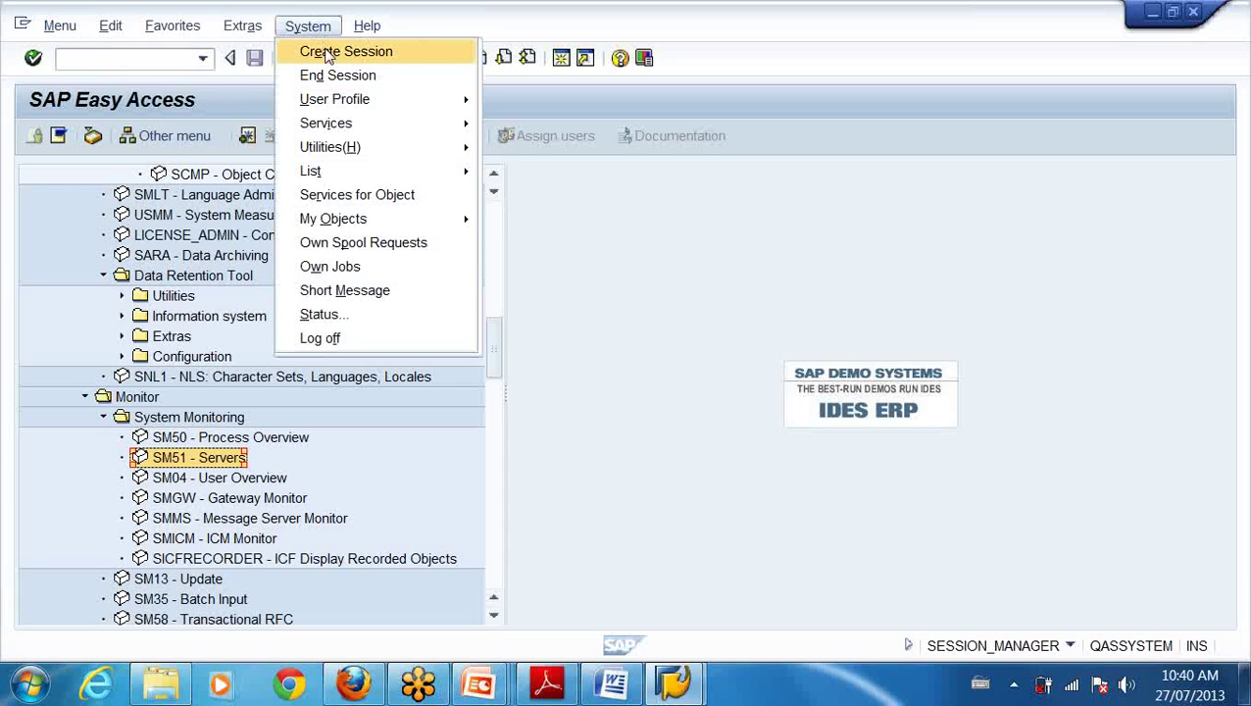
click(558, 59)
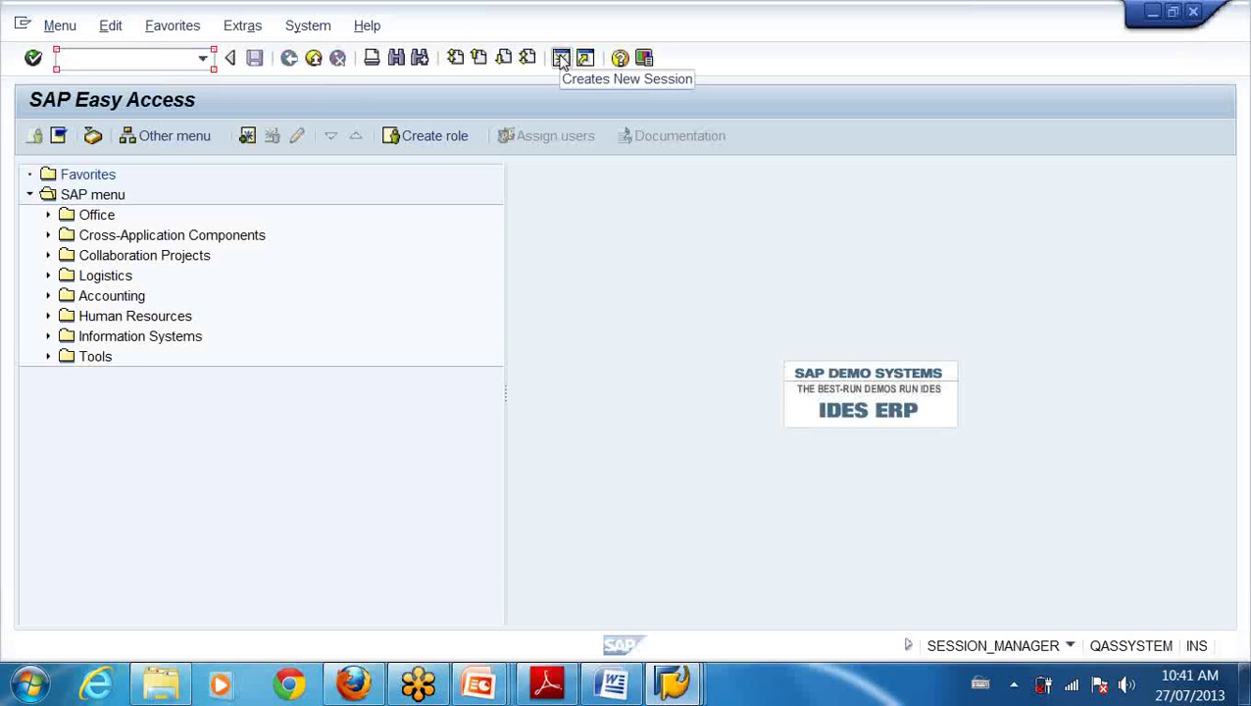
text(sm51)
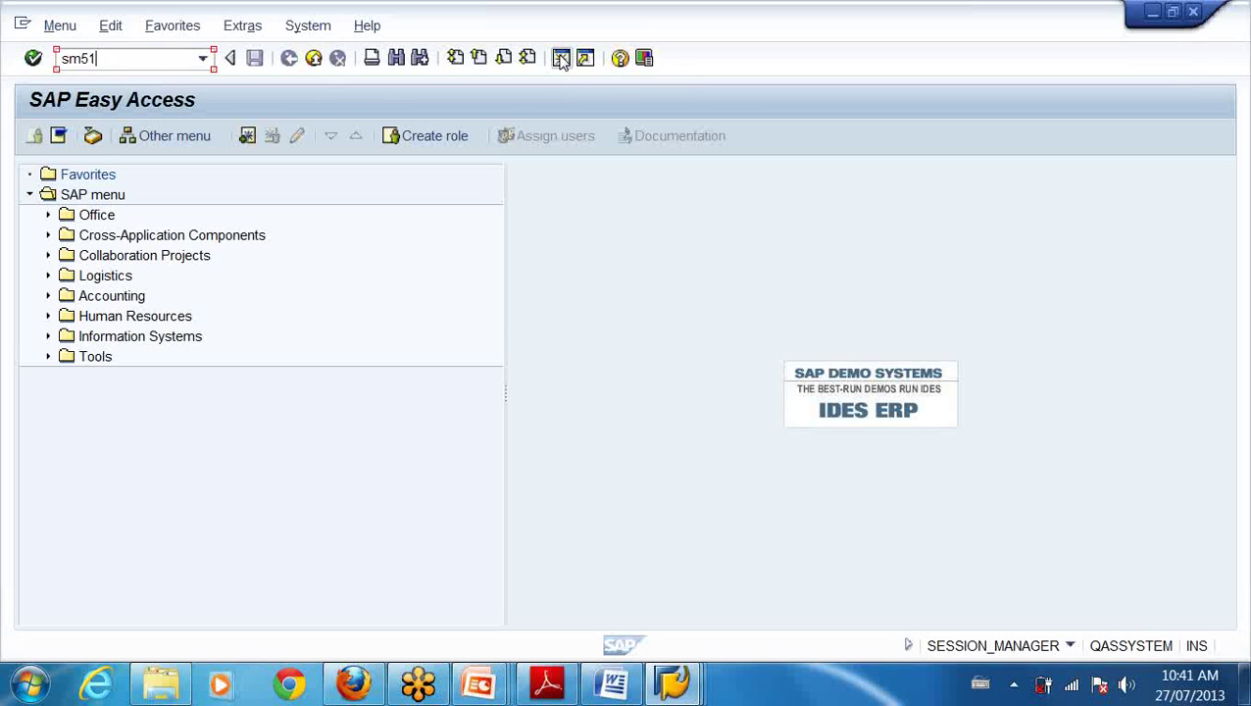
key(Return)
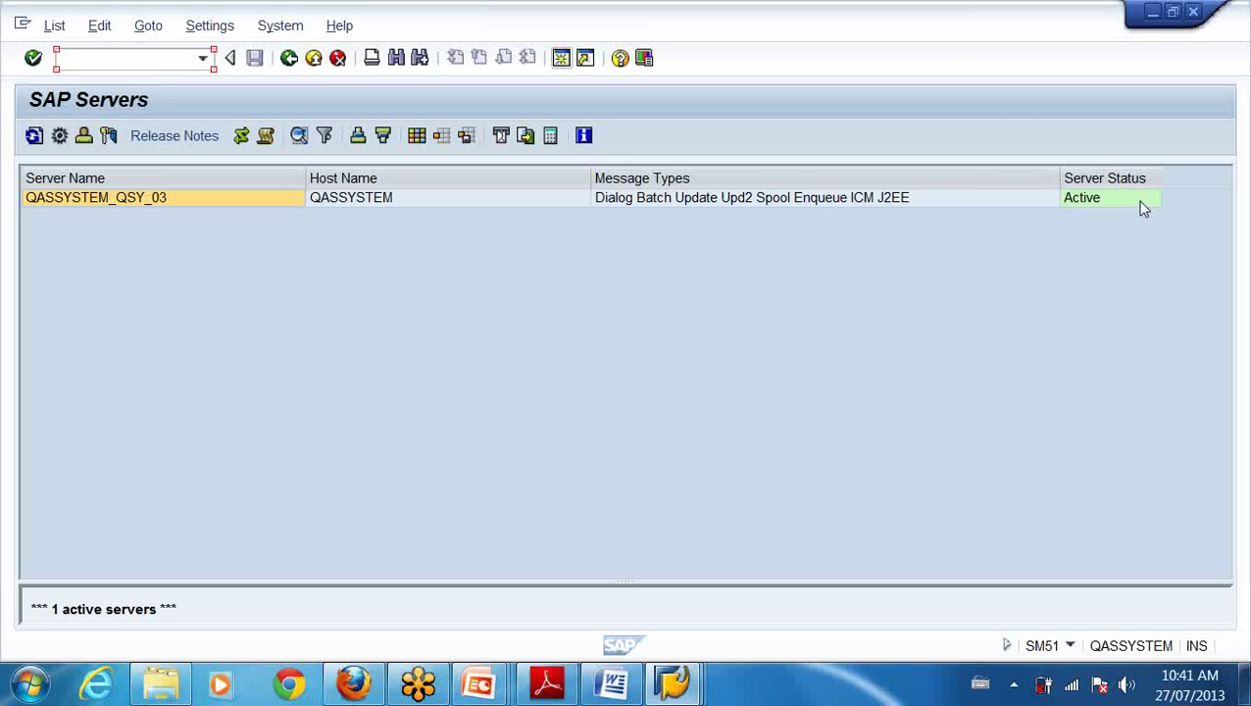
click(1150, 16)
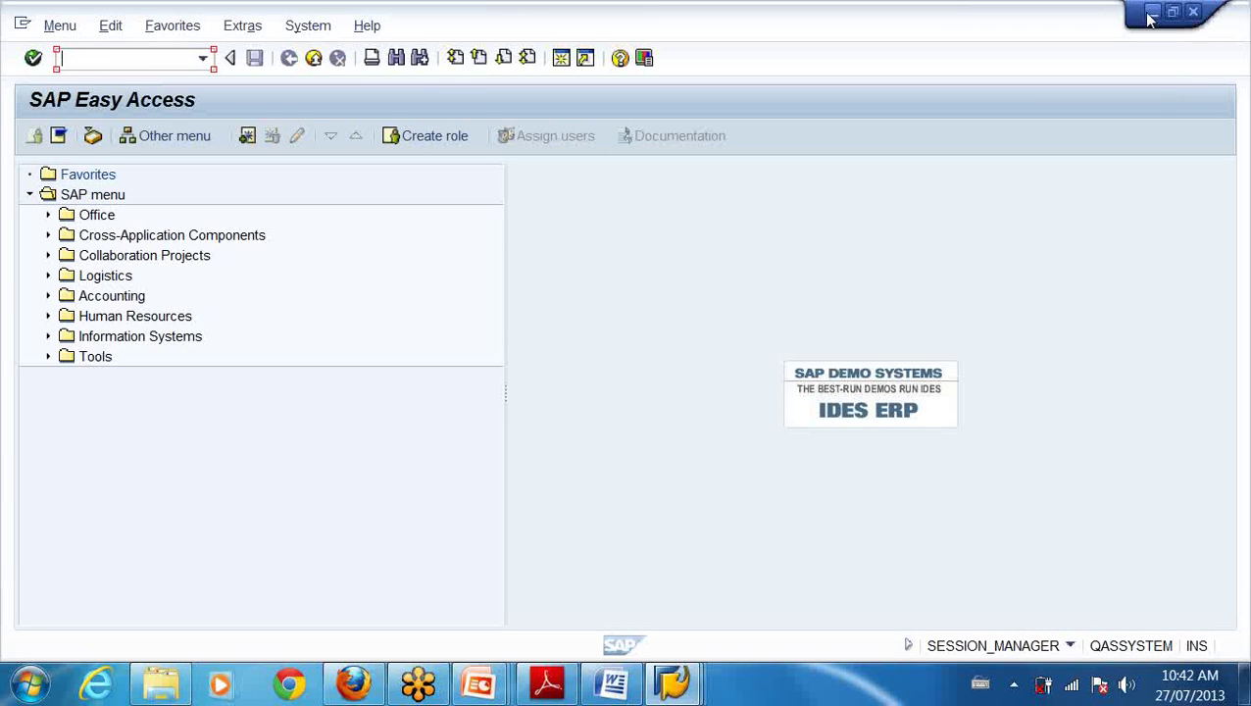